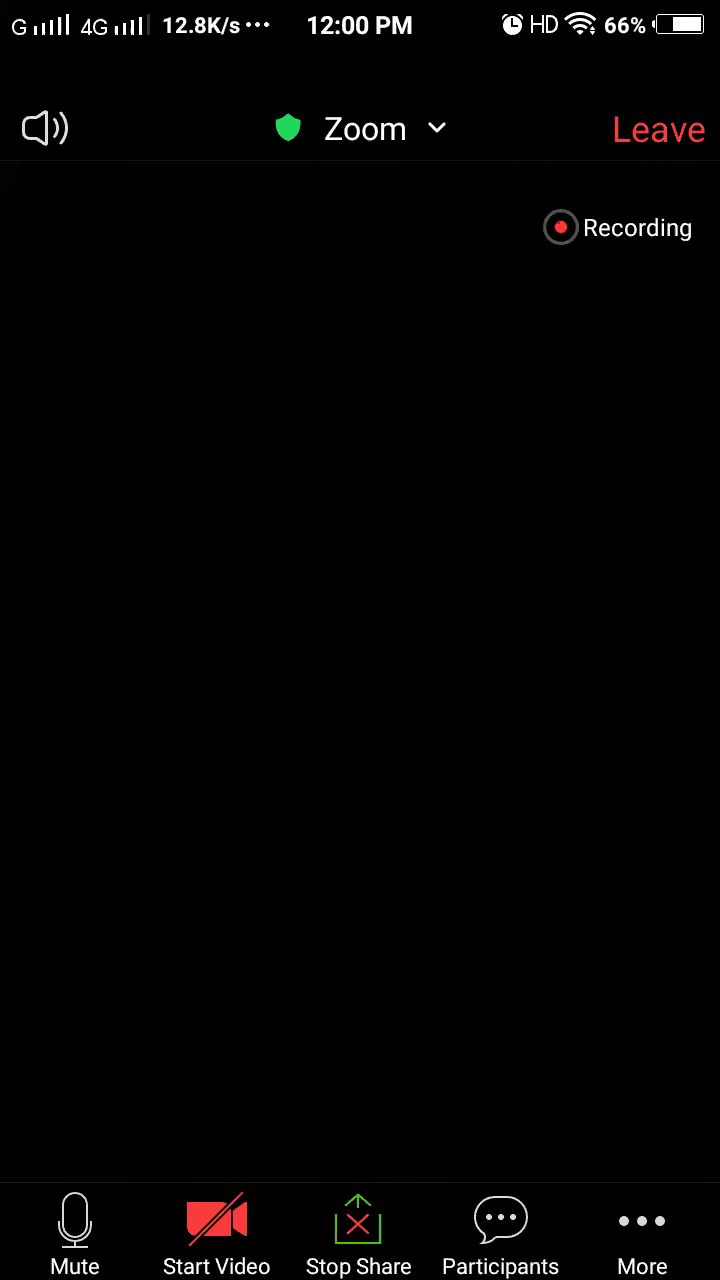
Step: Minimise the Zoom meeting to the Android home screen while screen sharing continues
key("Home")
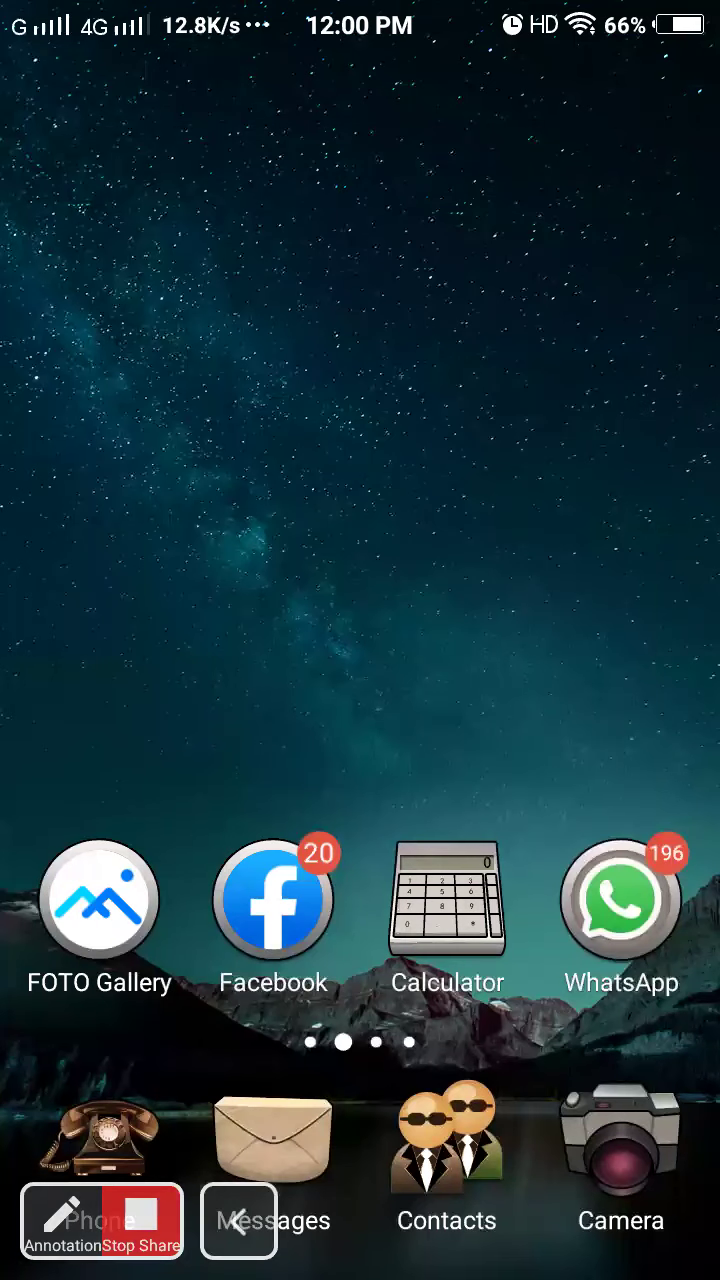
Step: Reach the phone storage list in File Manager, abandoning an accidental new-folder prompt
left_click_drag(600, 500, 150, 500)
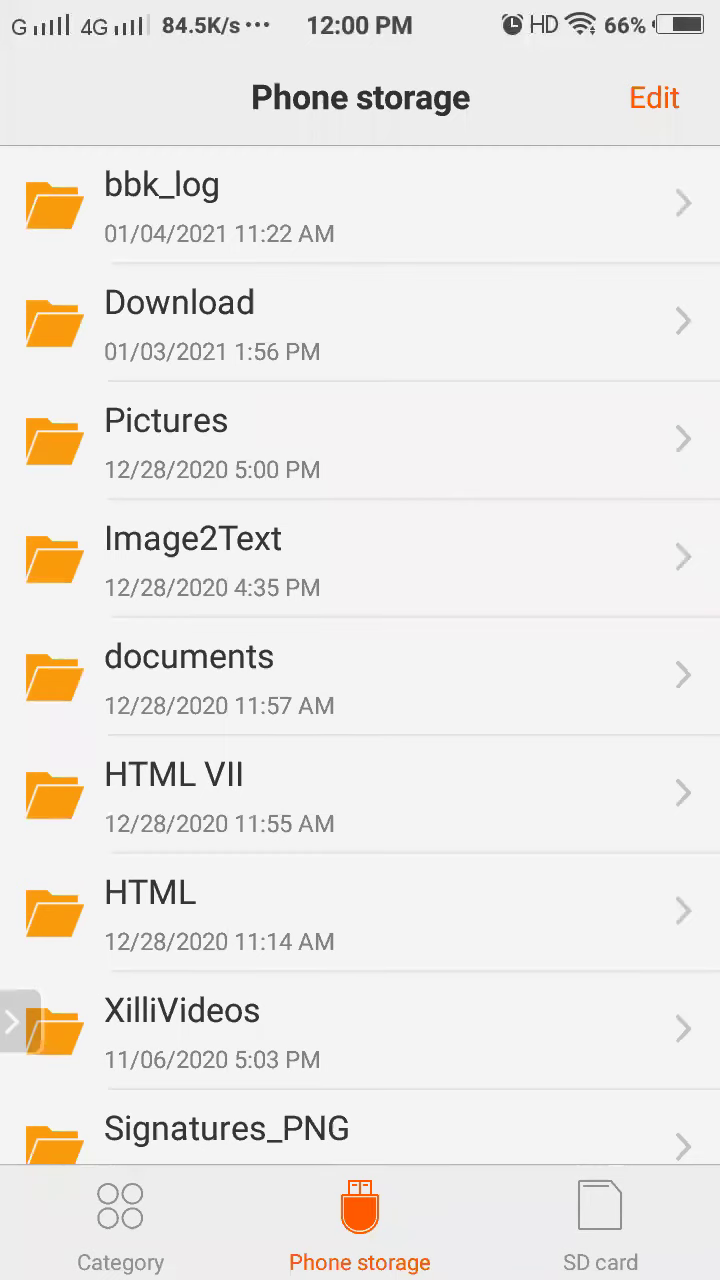
left_click(654, 97)
key("Escape")
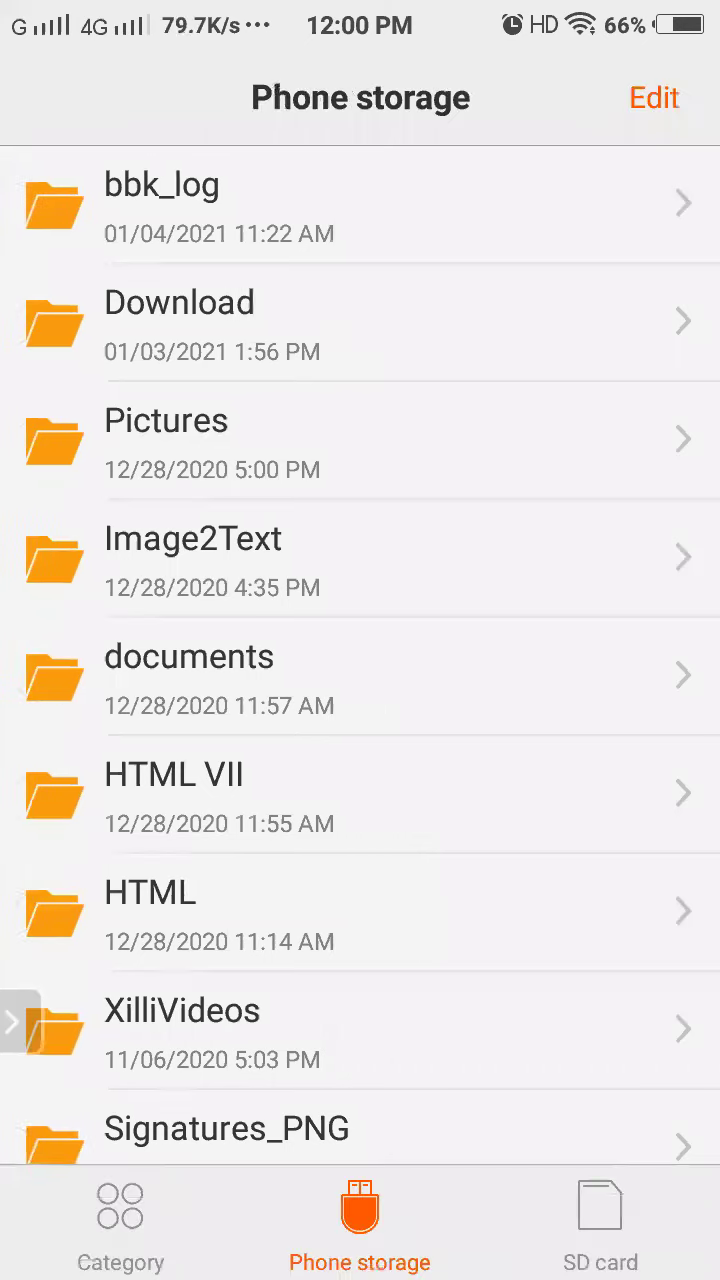
key("Menu")
left_click(360, 872)
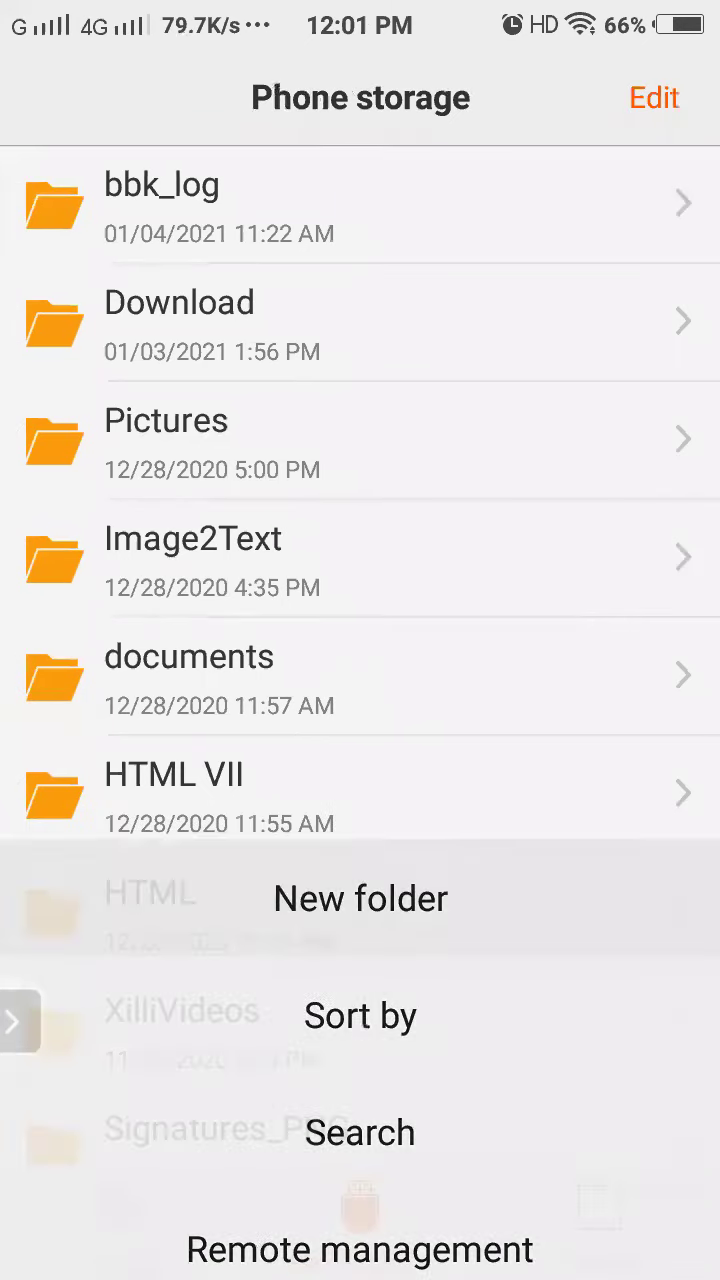
key("BackSpace")
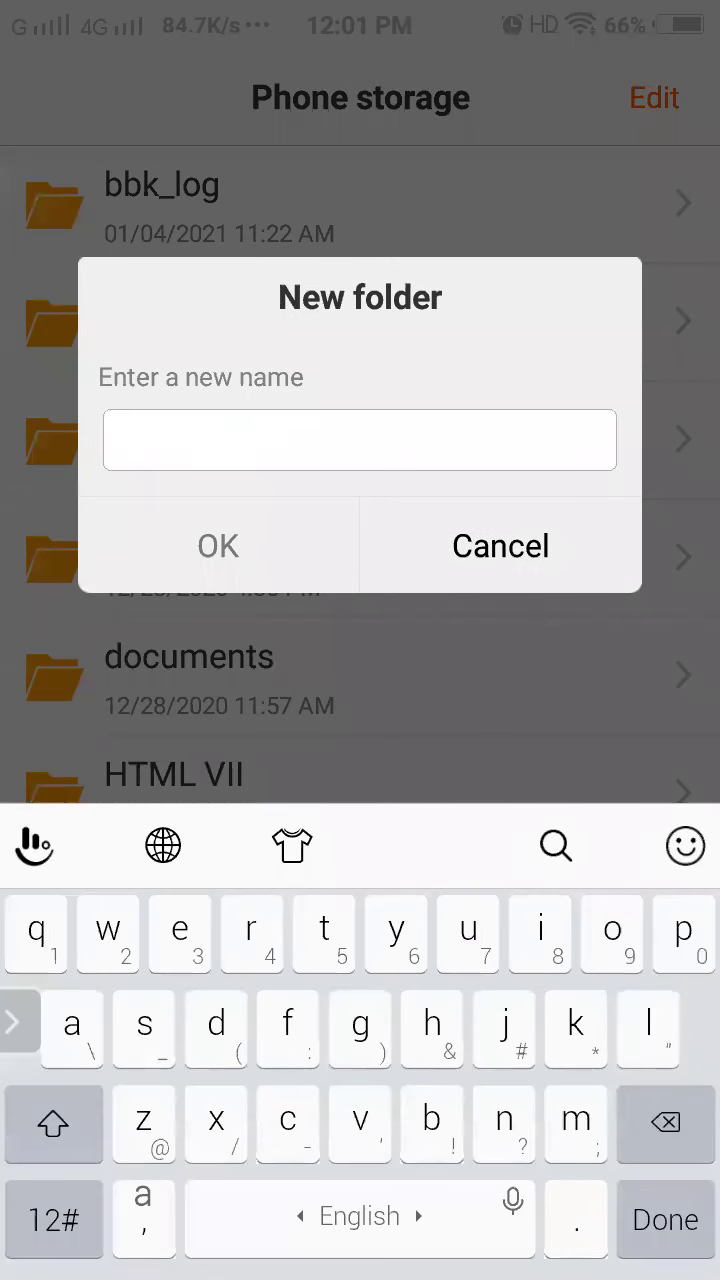
left_click(500, 545)
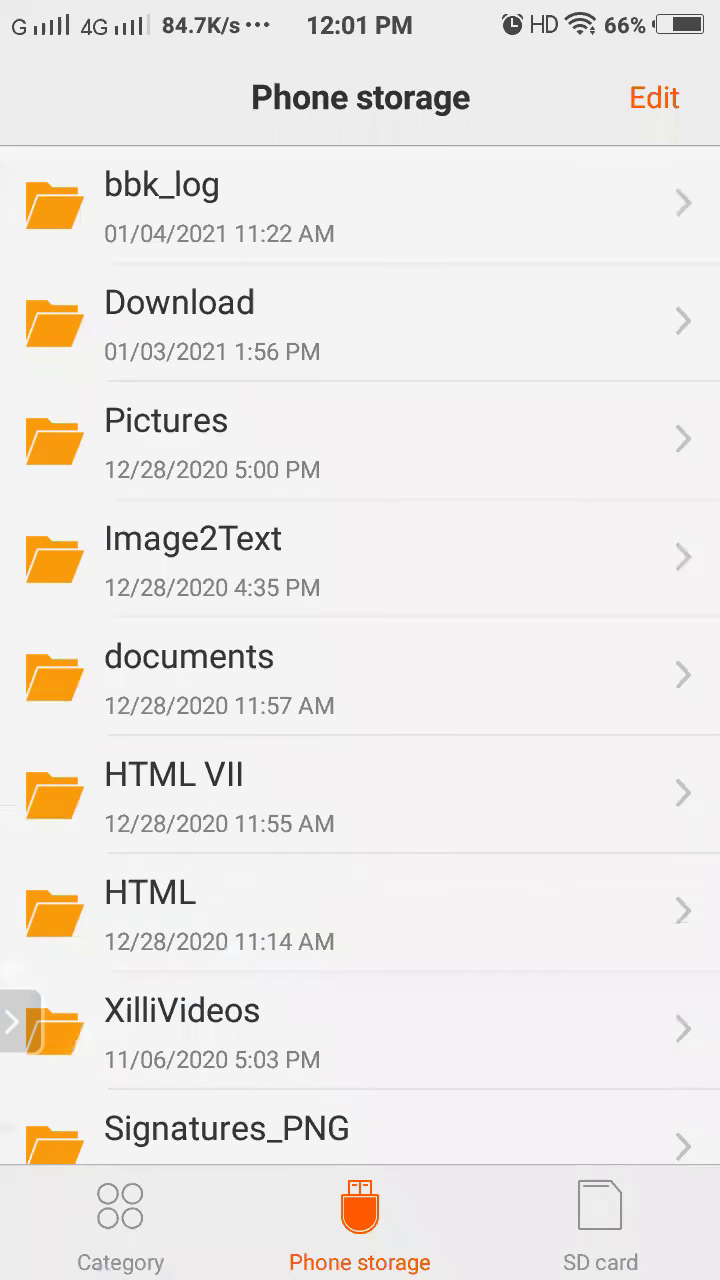
Step: Delete the HTML VII folder from phone storage
left_click(360, 795)
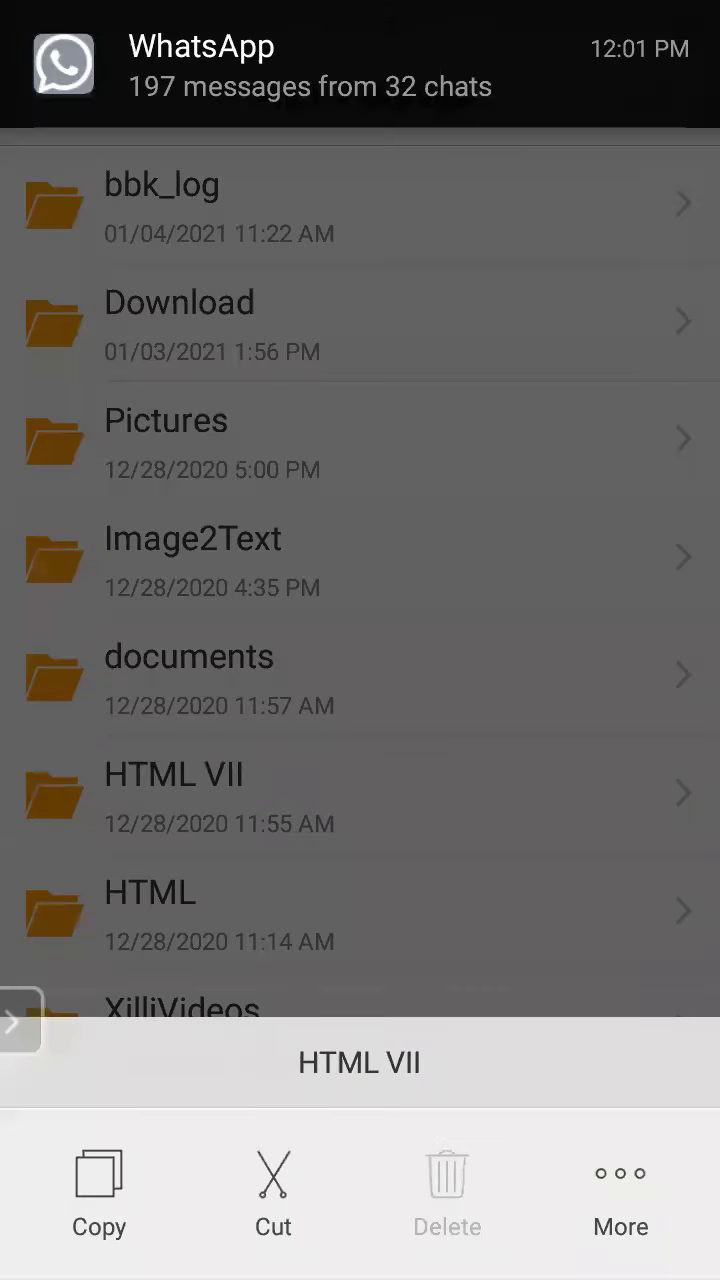
left_click(447, 1190)
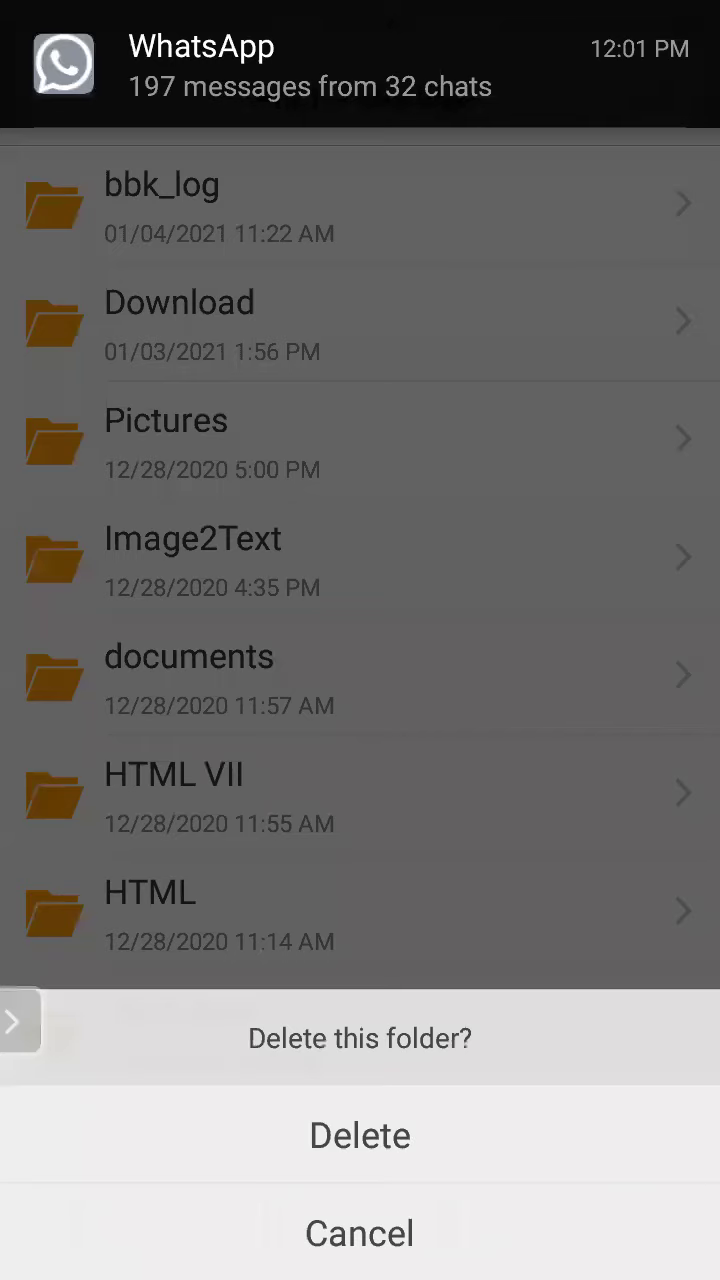
left_click(360, 1134)
key("Menu")
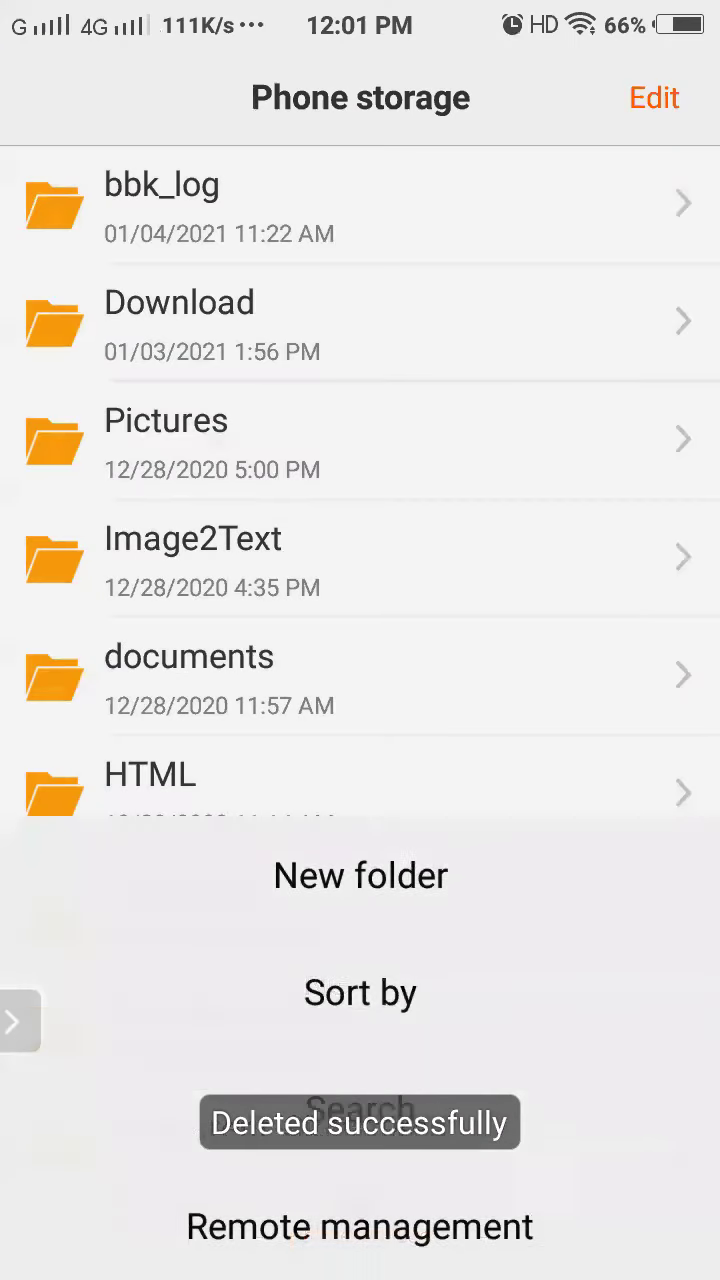
Step: Name the new phone-storage folder 'HTML Class 7', fixing typos along the way
left_click(360, 871)
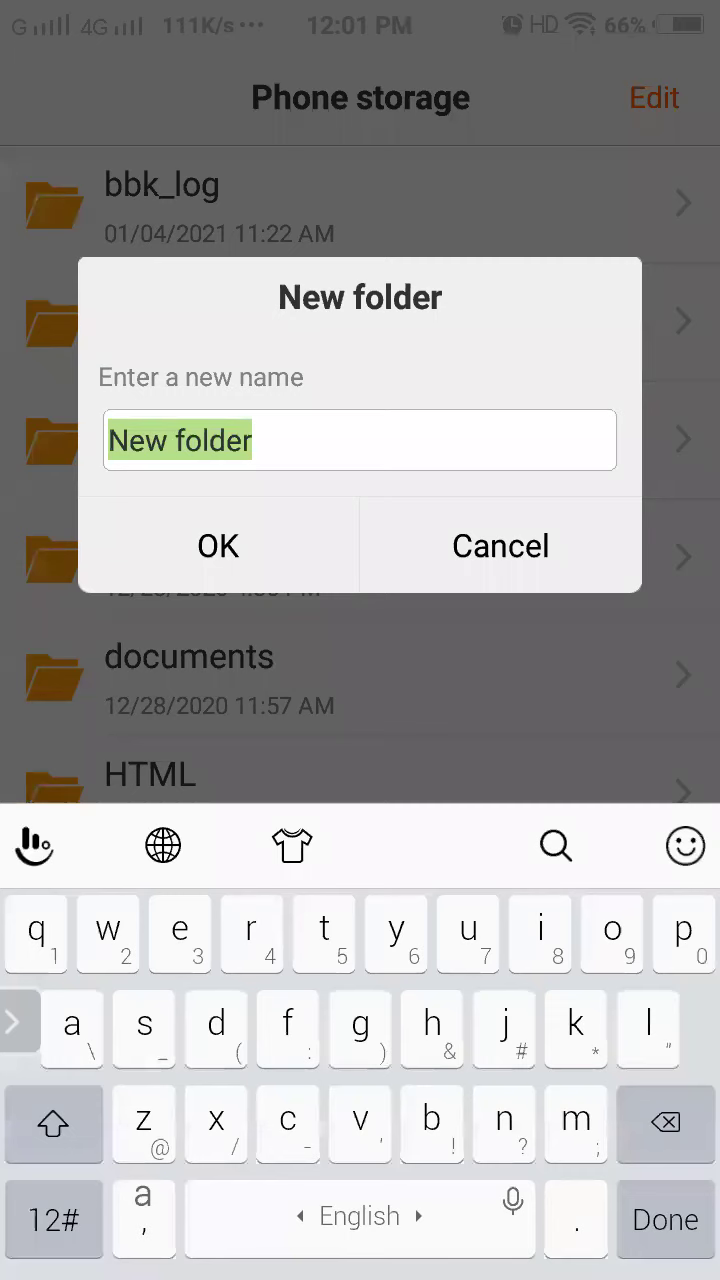
key("BackSpace")
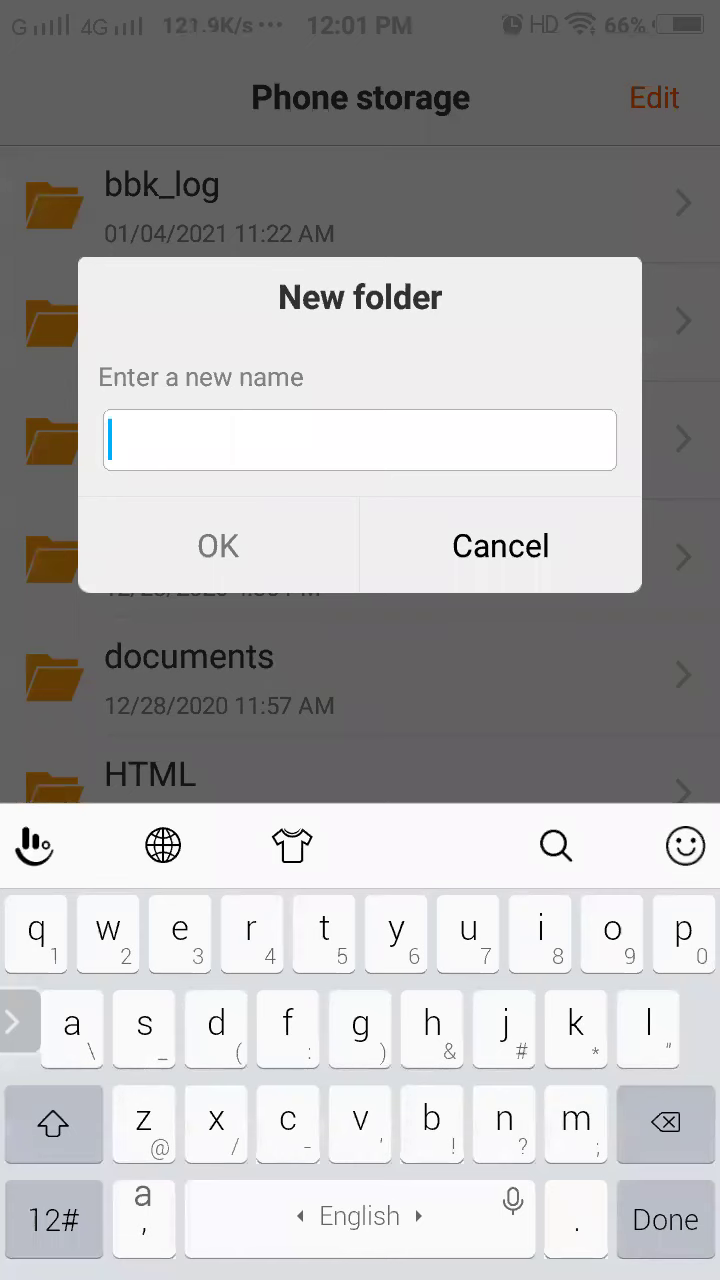
left_click(53, 1123)
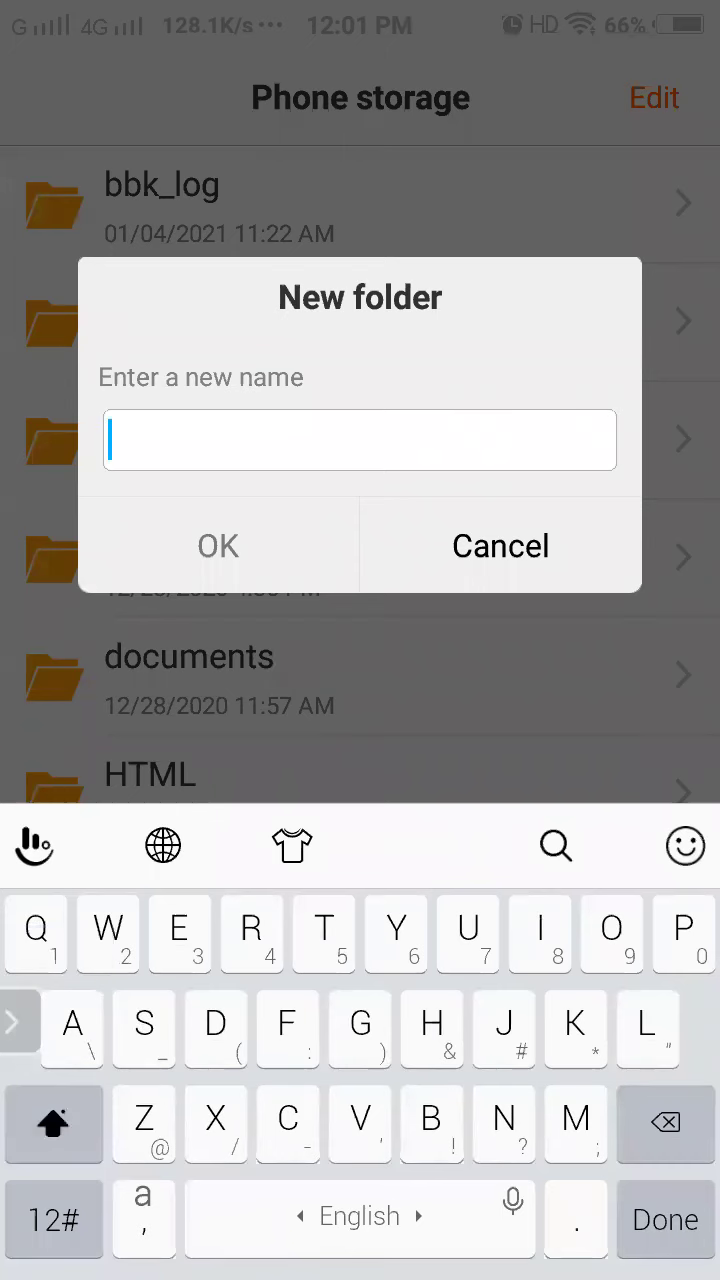
type("HT")
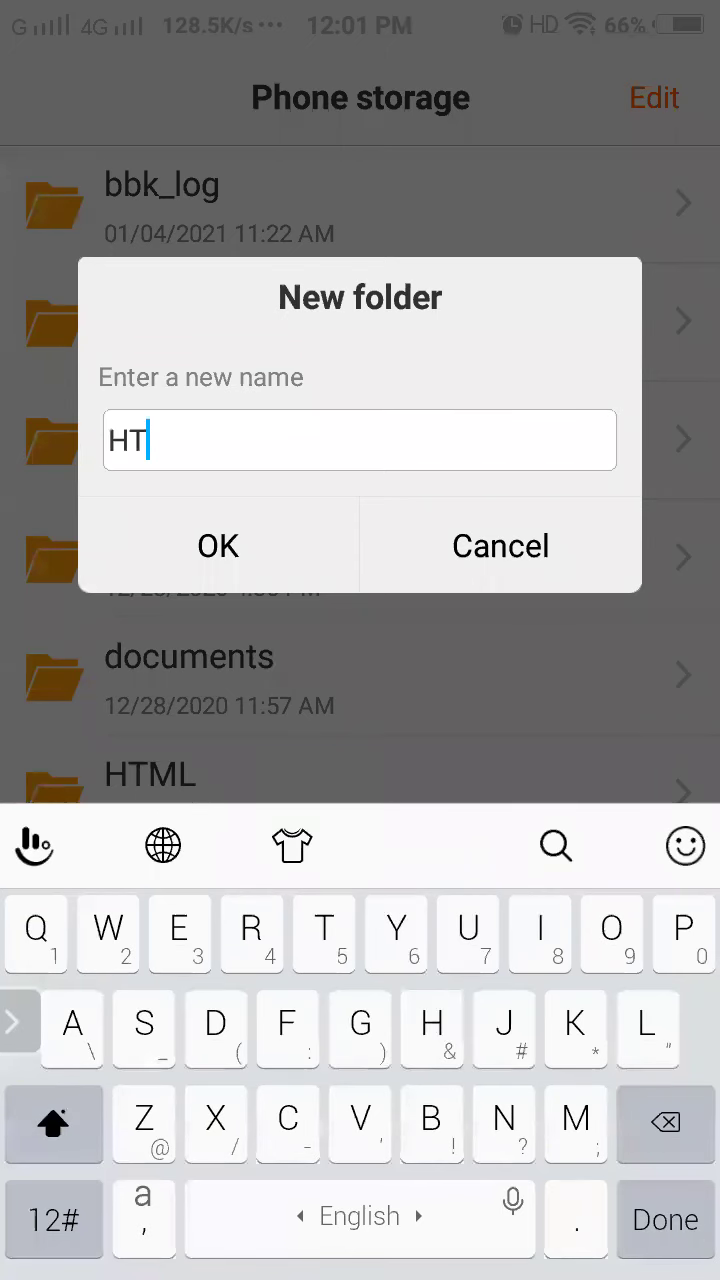
type("ML")
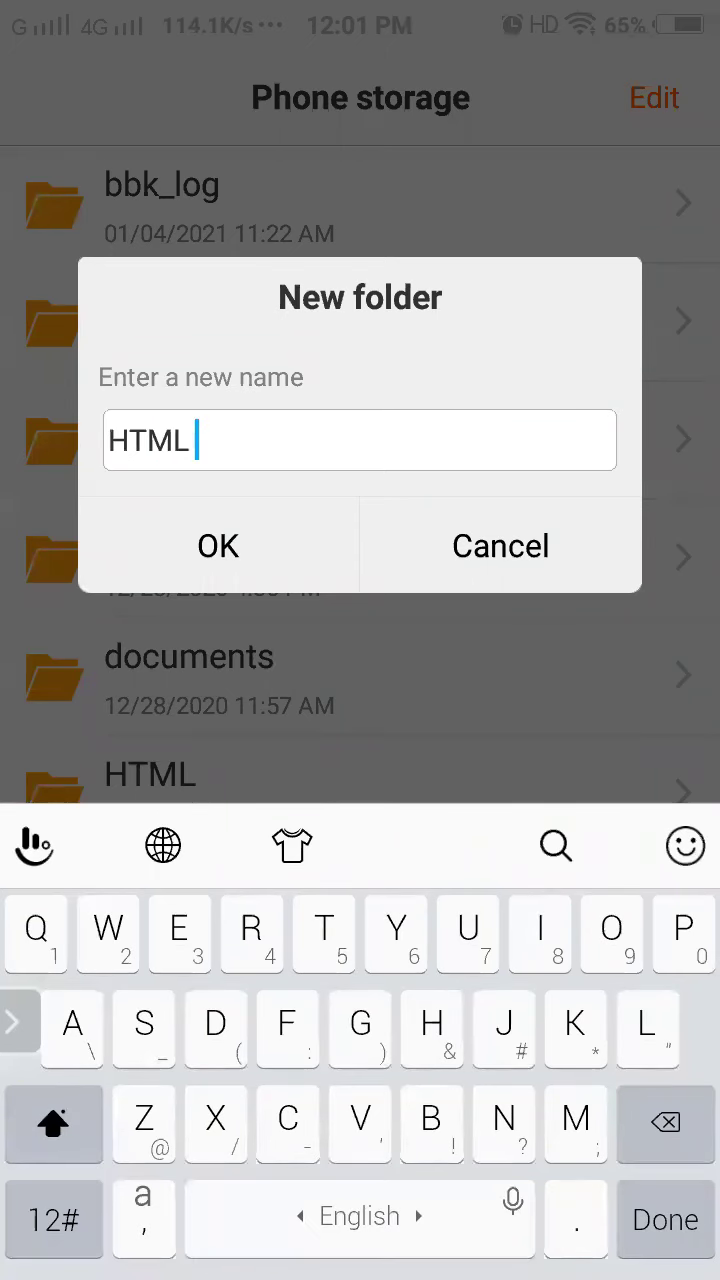
type(" VII")
type(" CL")
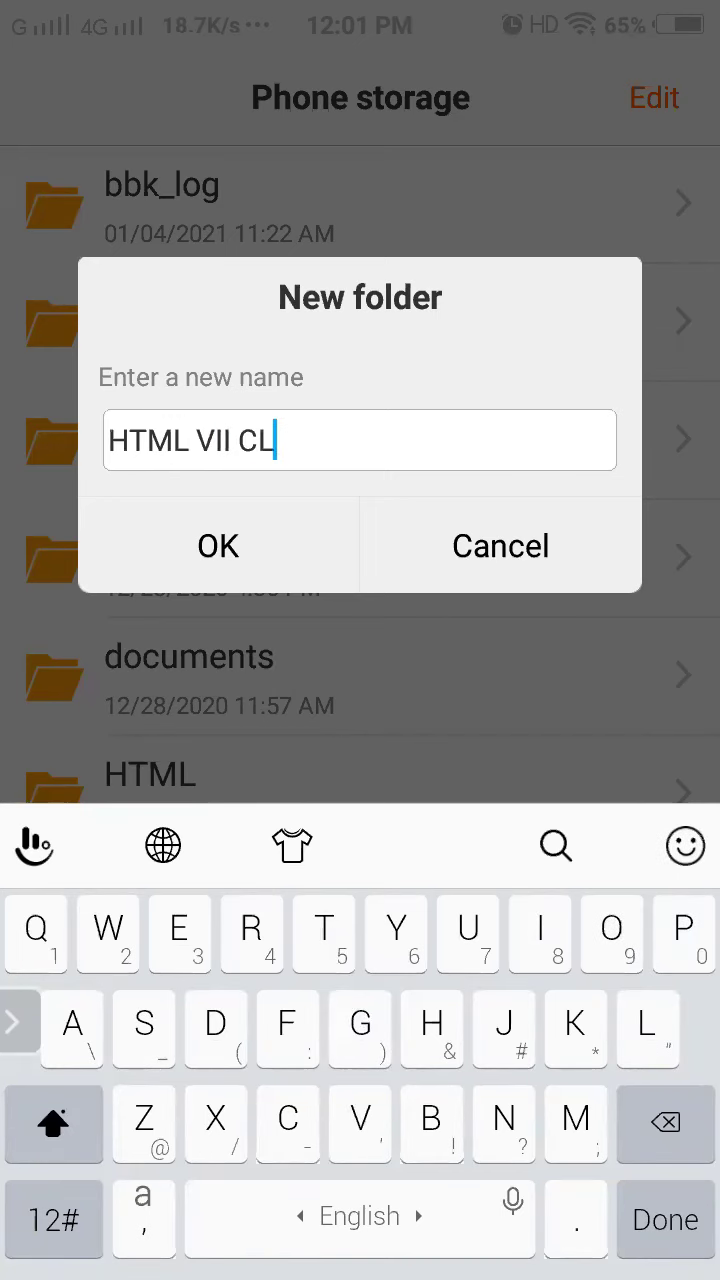
key("BackSpace")
key("BackSpace")
key("BackSpace")
key("BackSpace")
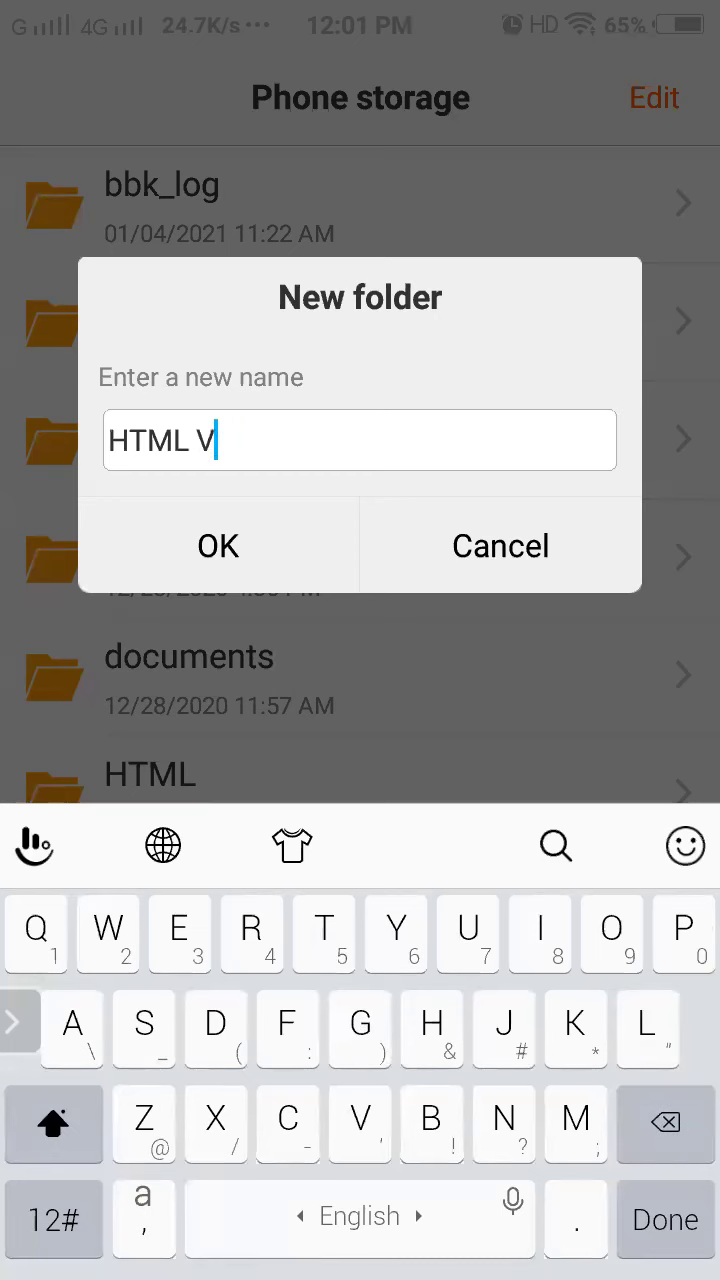
key("BackSpace")
key("BackSpace")
type("CL")
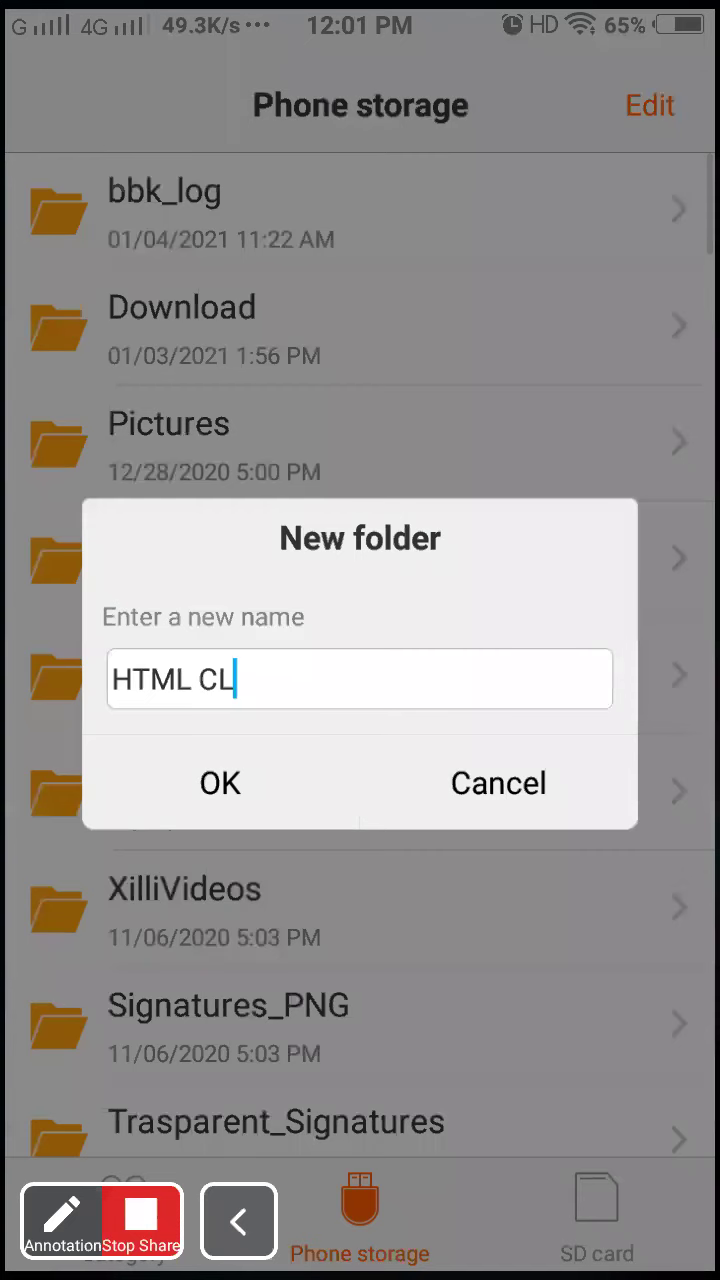
key("BackSpace")
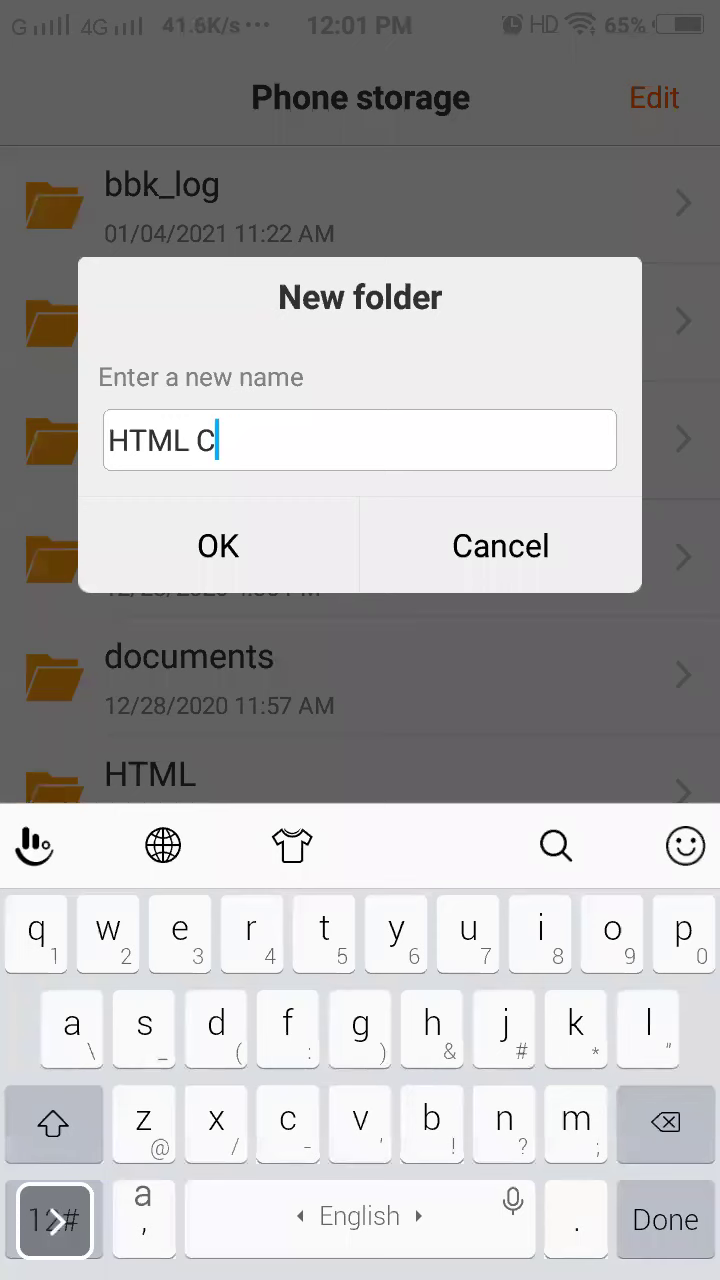
type("lass ")
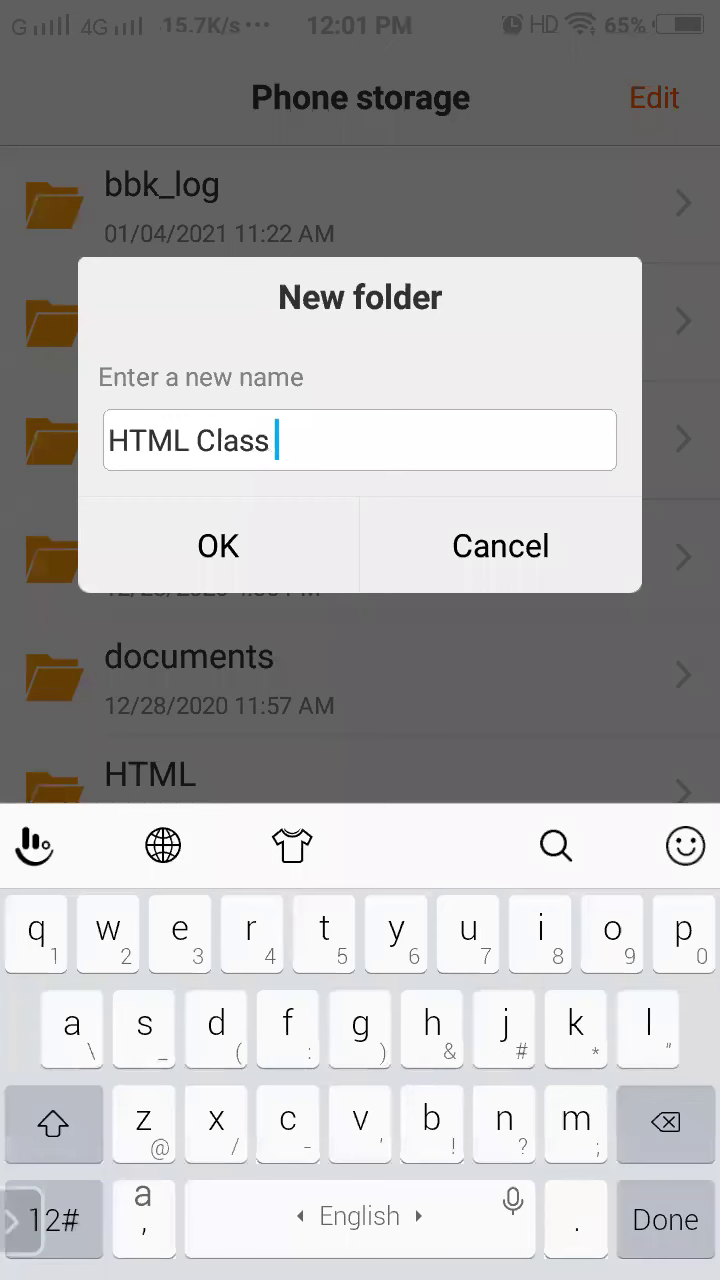
type("v")
key("BackSpace")
left_click(53, 1219)
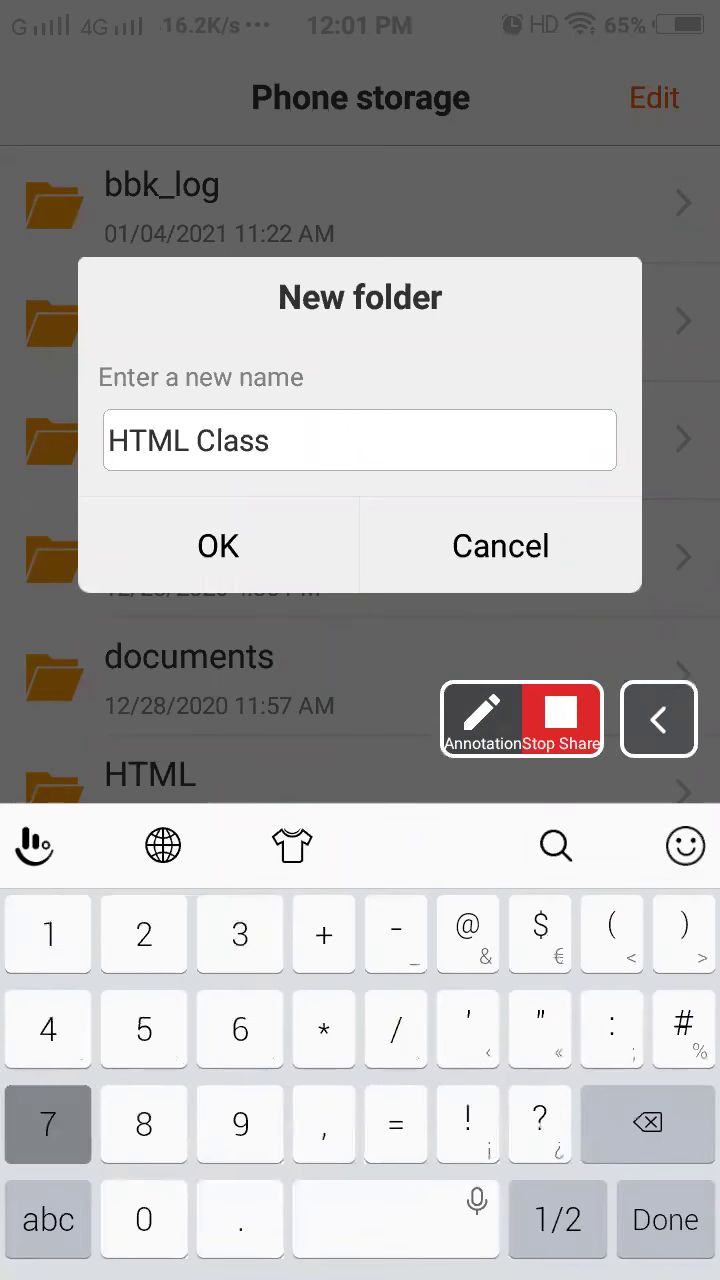
type("7")
left_click(218, 546)
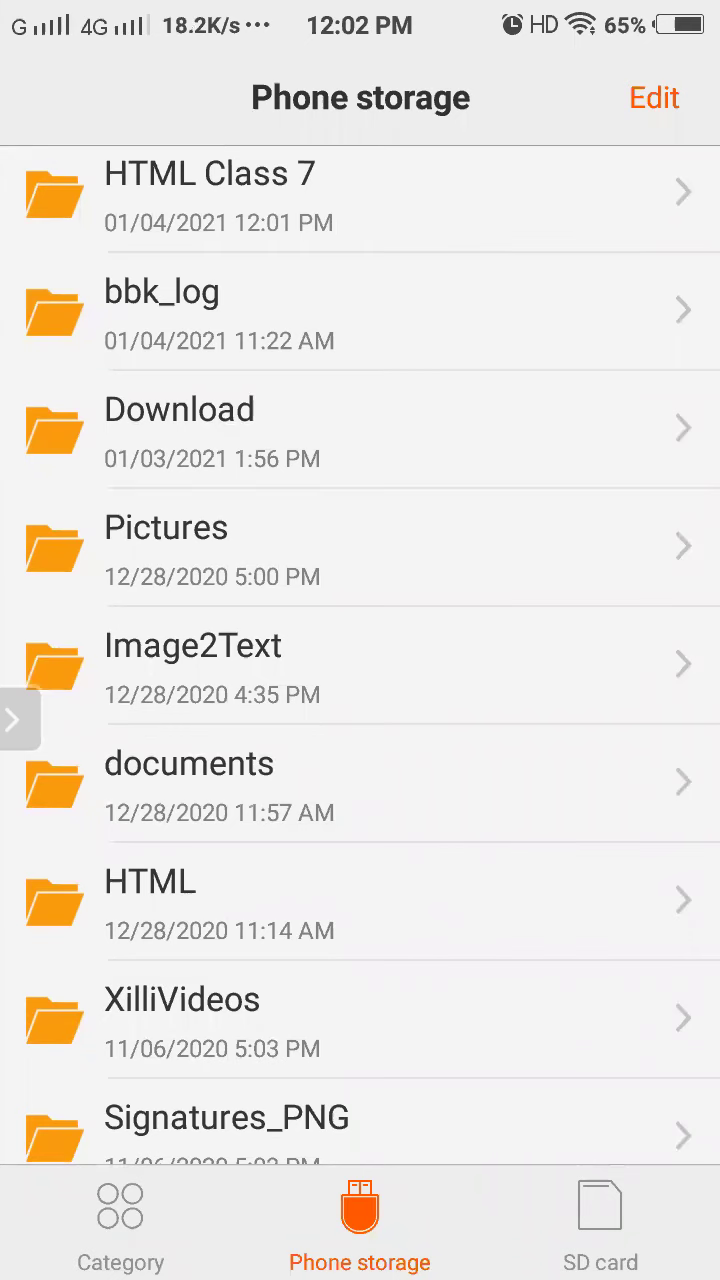
Step: Browse phone storage and the DCIM folder, then return to the storage list
scroll(360, 655, "down", 5)
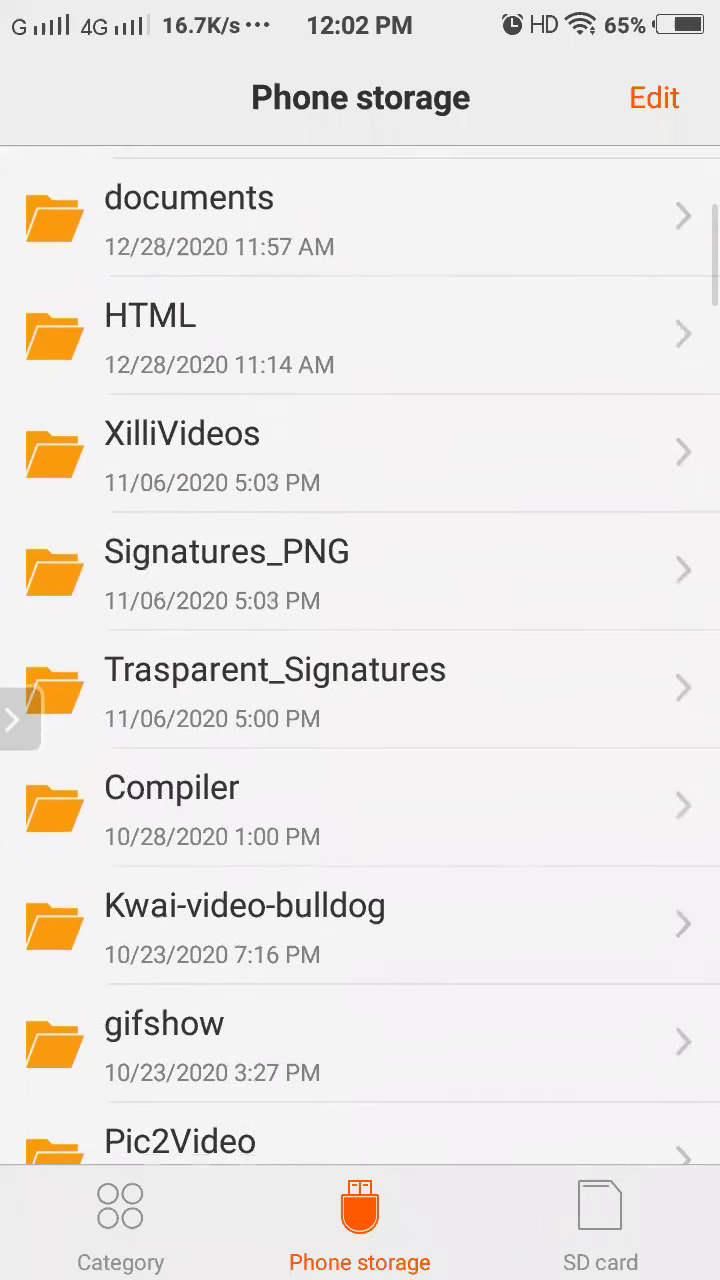
scroll(360, 655, "down", 3)
scroll(360, 655, "down", 2)
scroll(360, 655, "down", 2)
scroll(360, 655, "down", 3)
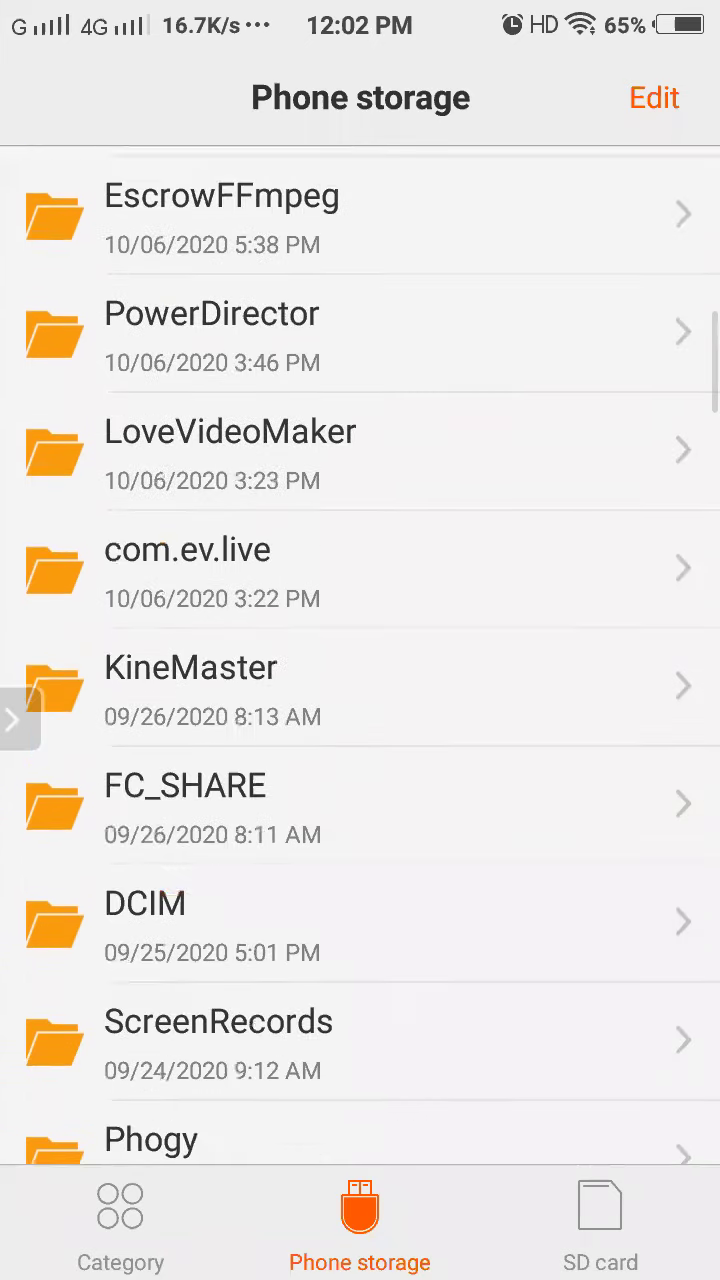
scroll(360, 655, "down", 4)
scroll(360, 655, "down", 2)
scroll(360, 655, "down", 2)
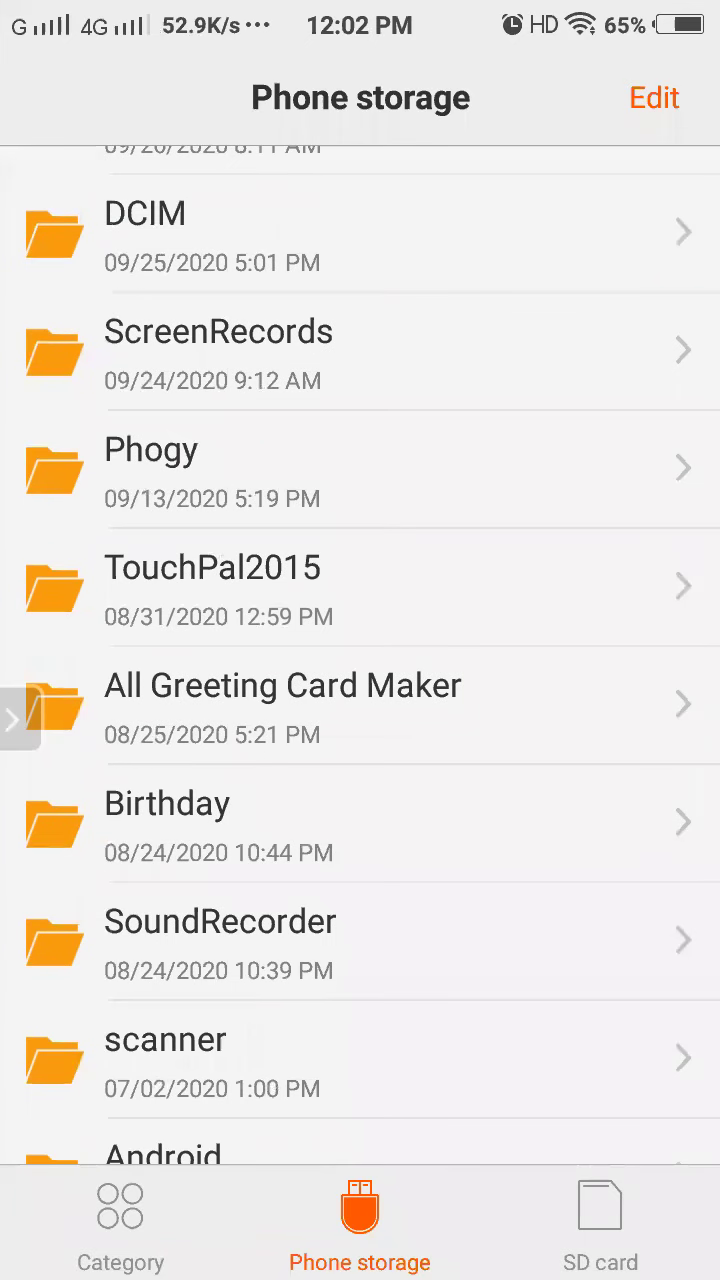
scroll(360, 655, "up", 3)
left_click(200, 525)
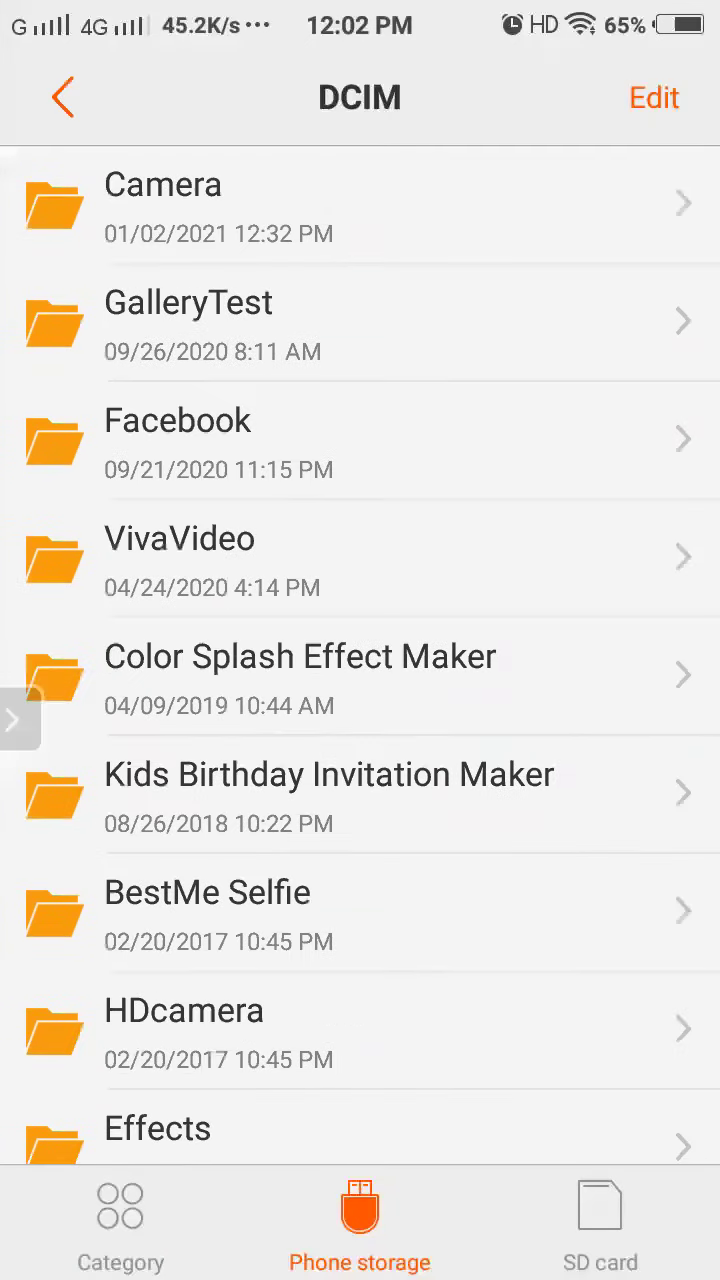
scroll(360, 655, "down", 3)
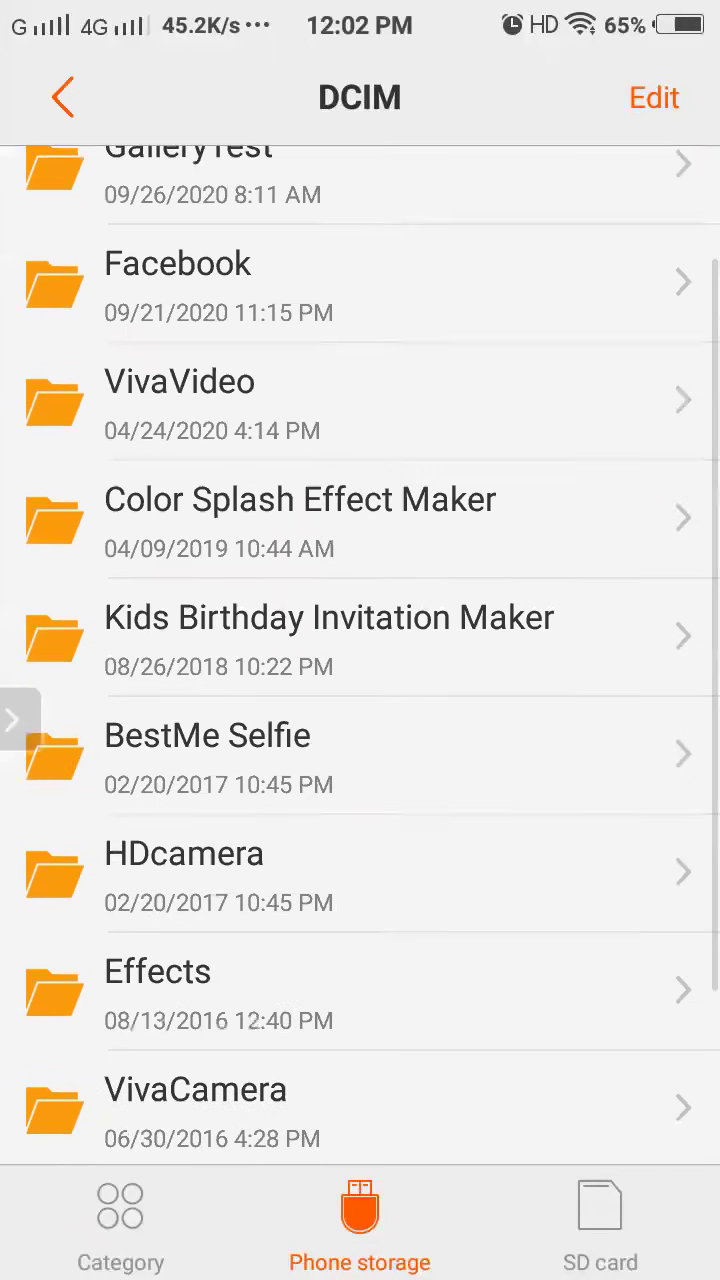
scroll(360, 655, "down", 2)
scroll(360, 655, "down", 1)
scroll(360, 655, "down", 1)
scroll(360, 655, "down", 1)
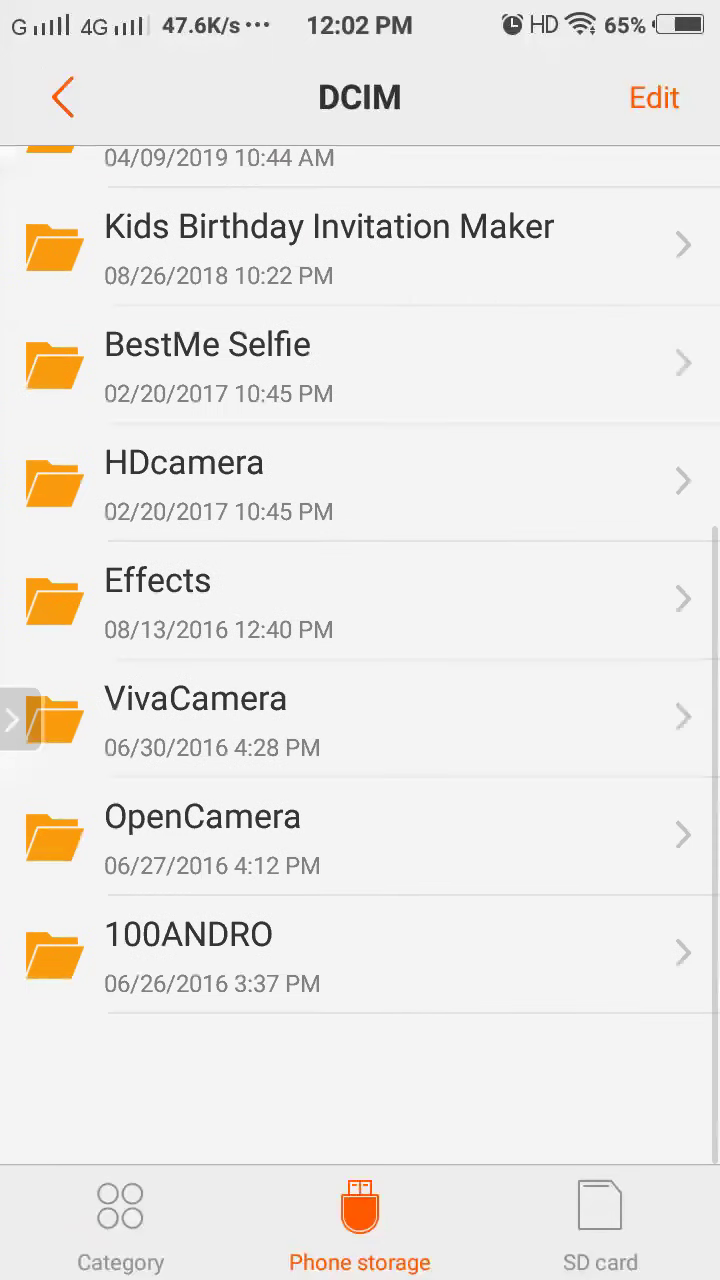
scroll(360, 655, "up", 4)
left_click(62, 97)
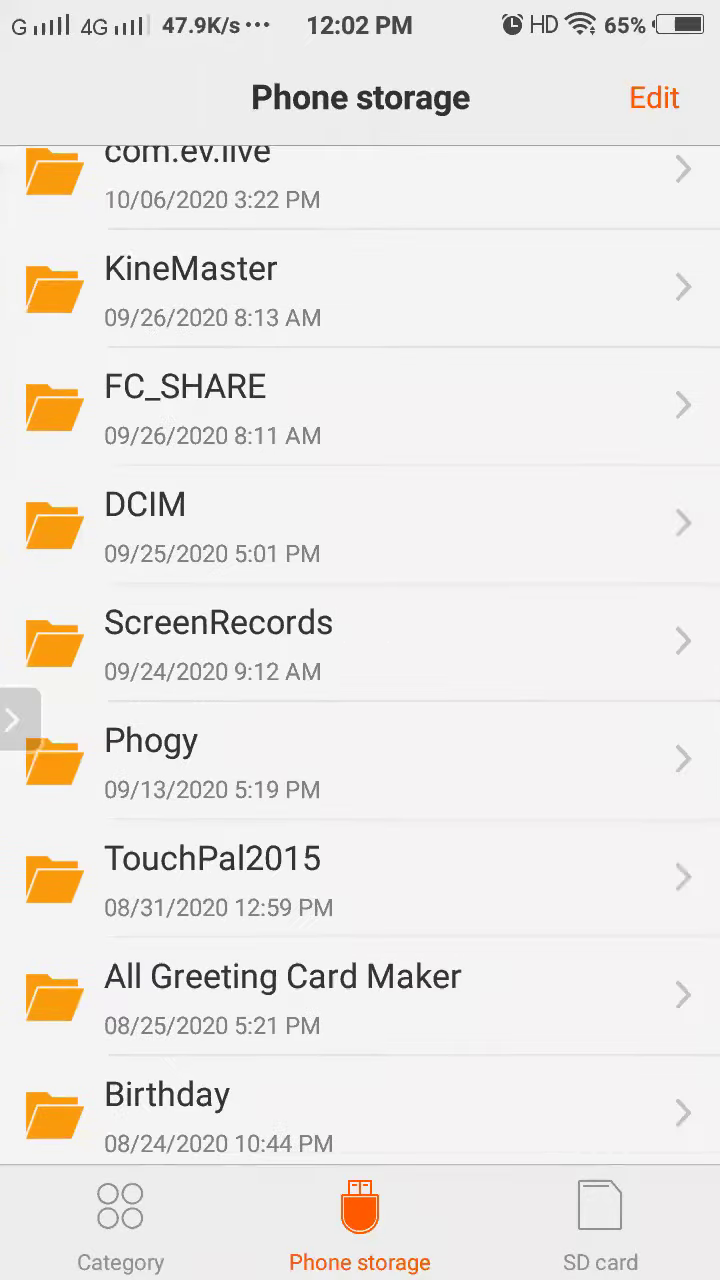
key("alt+Tab")
left_click(360, 660)
Step: Look through Pictures > 4OTO, then open the Thoughts folder
left_click(360, 557)
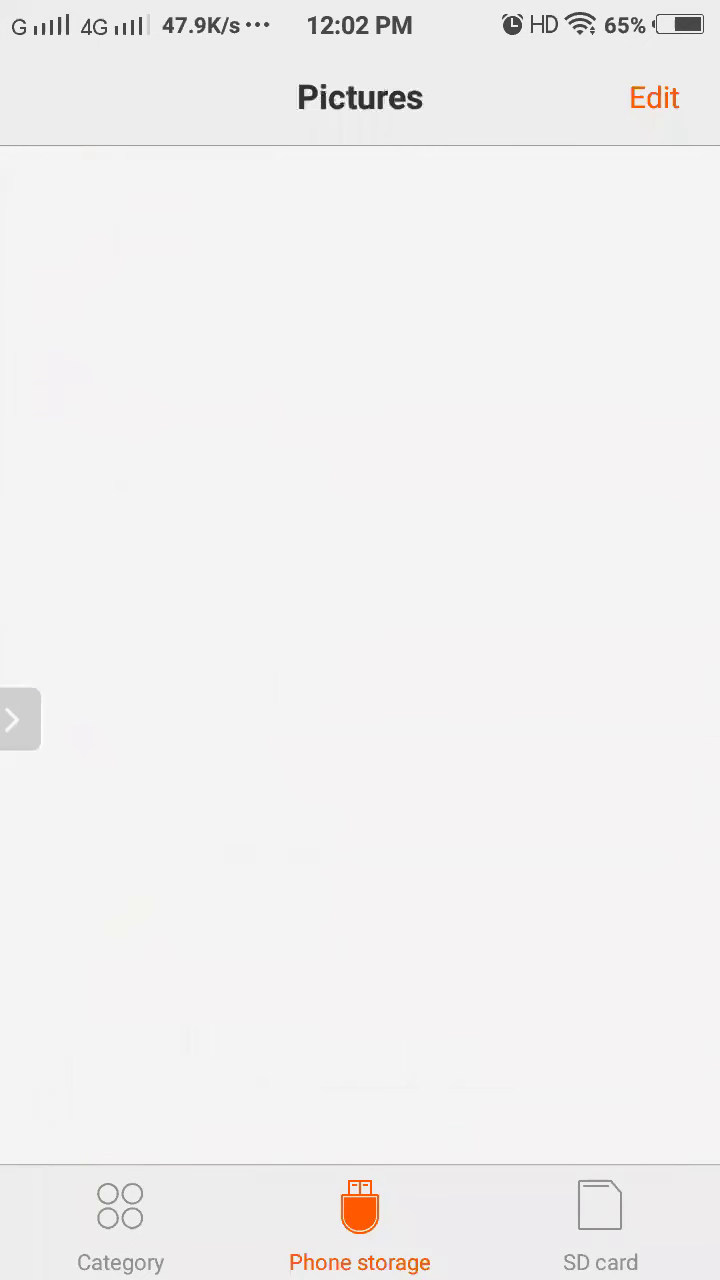
left_click(360, 205)
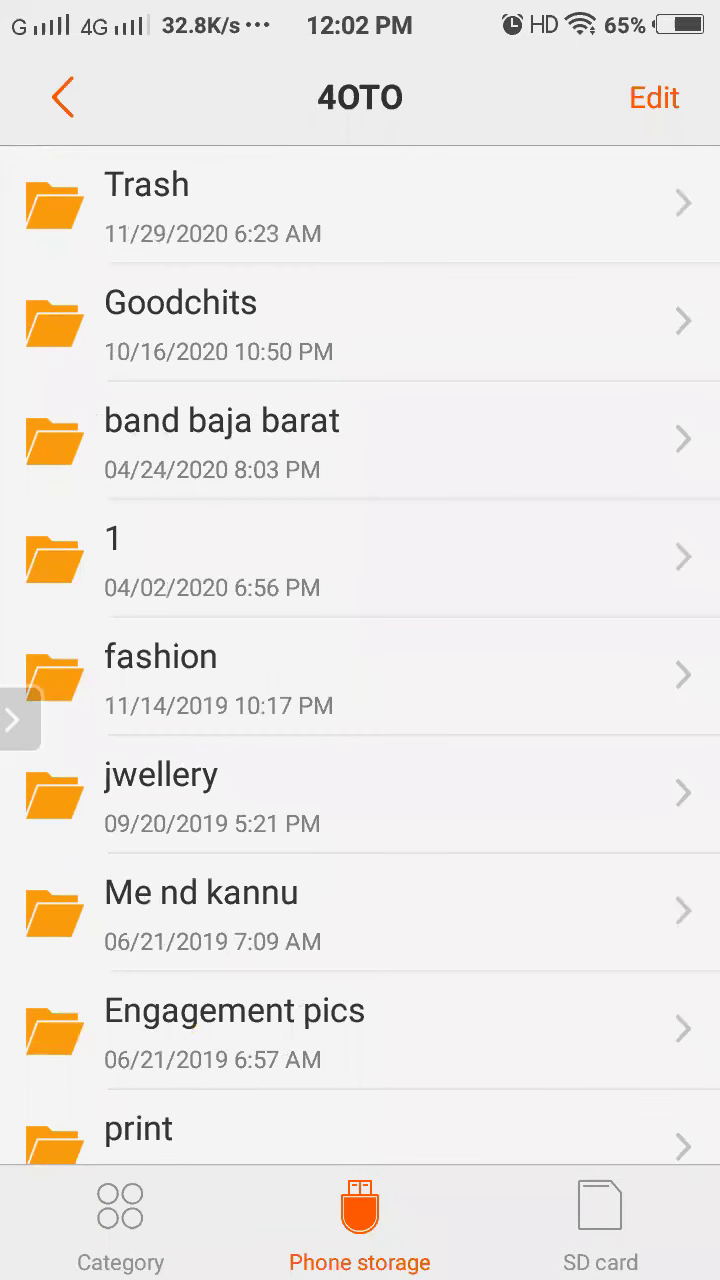
scroll(360, 650, "down", 5)
scroll(360, 650, "down", 2)
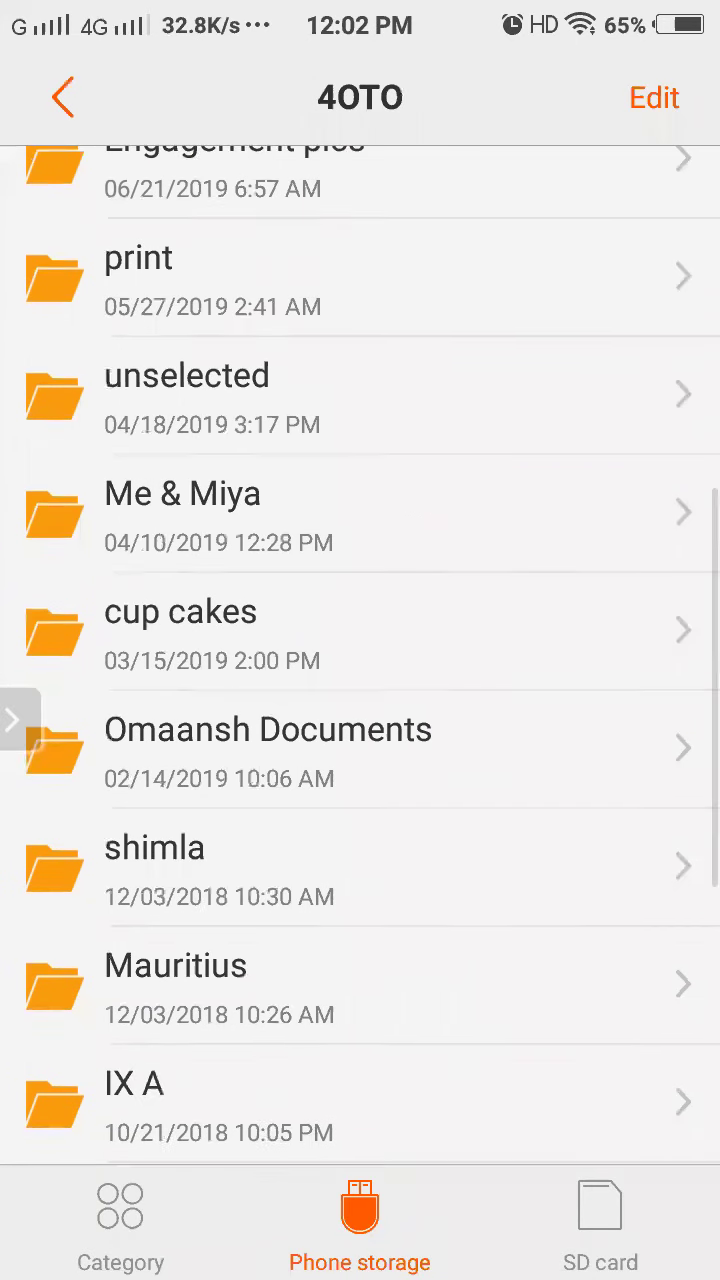
scroll(360, 650, "down", 3)
scroll(360, 650, "down", 1)
scroll(360, 650, "down", 3)
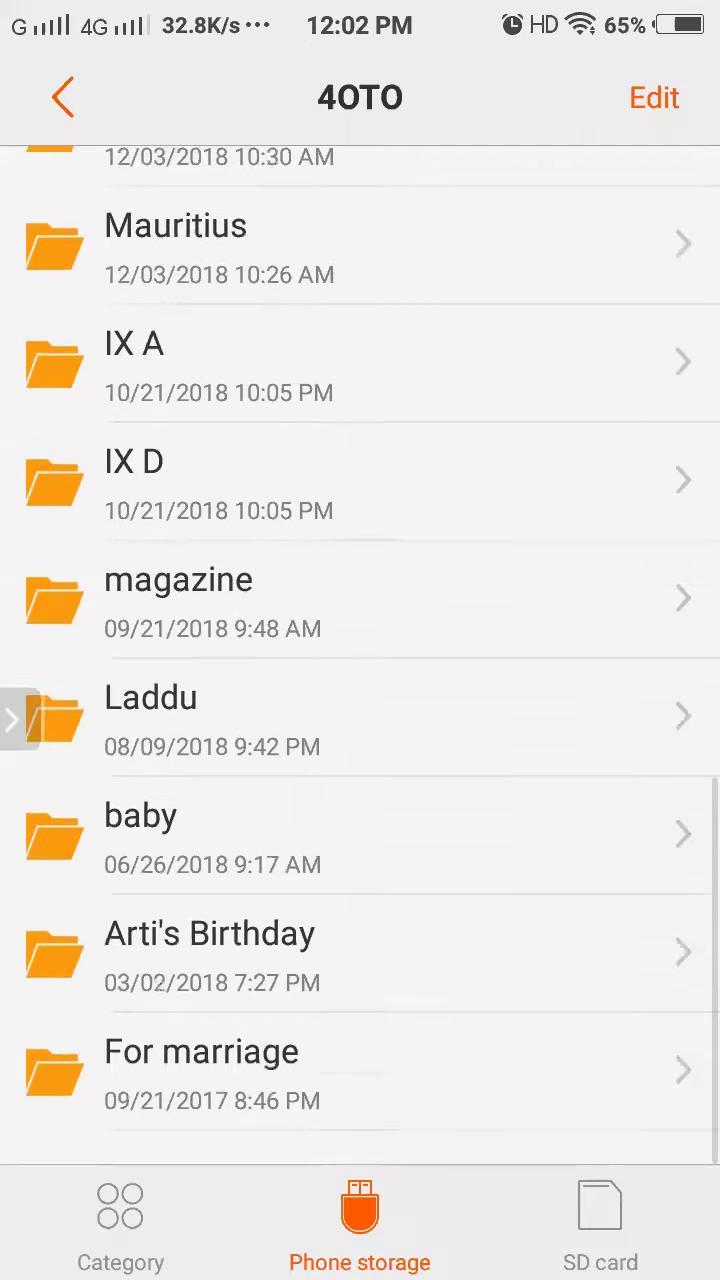
scroll(360, 650, "up", 5)
scroll(360, 650, "up", 3)
scroll(360, 650, "down", 3)
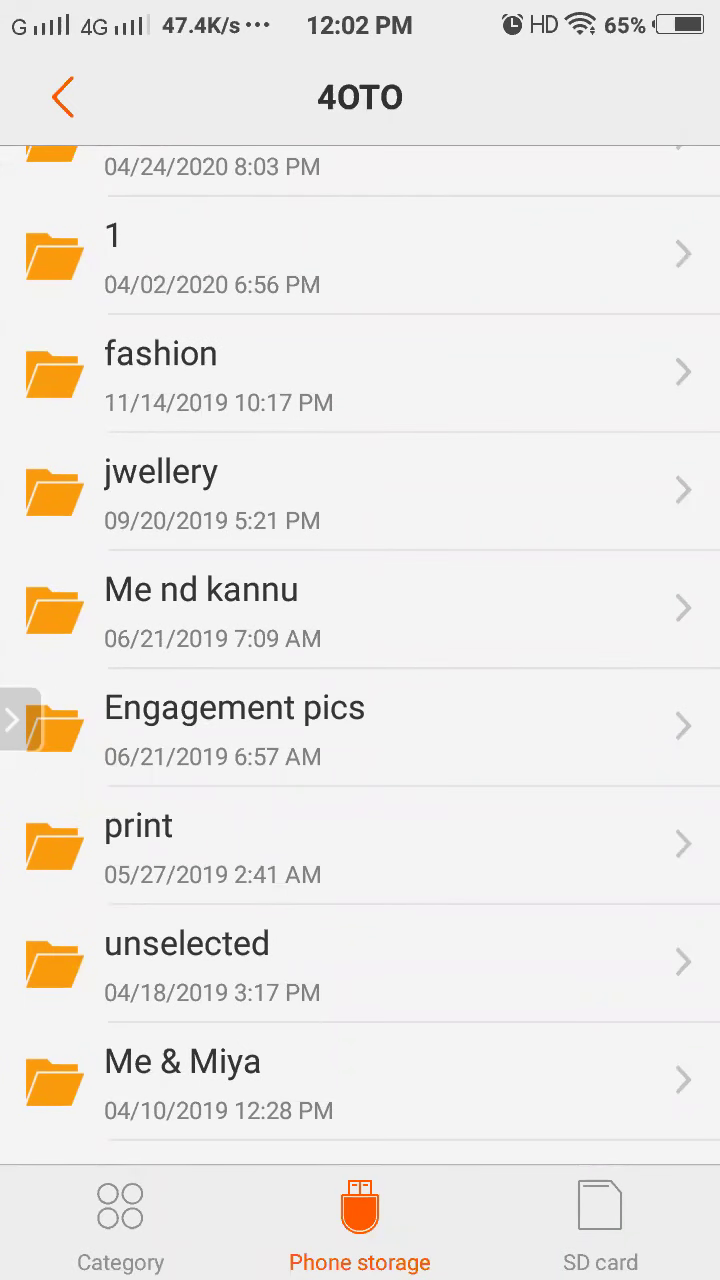
left_click(62, 97)
scroll(360, 650, "up", 2)
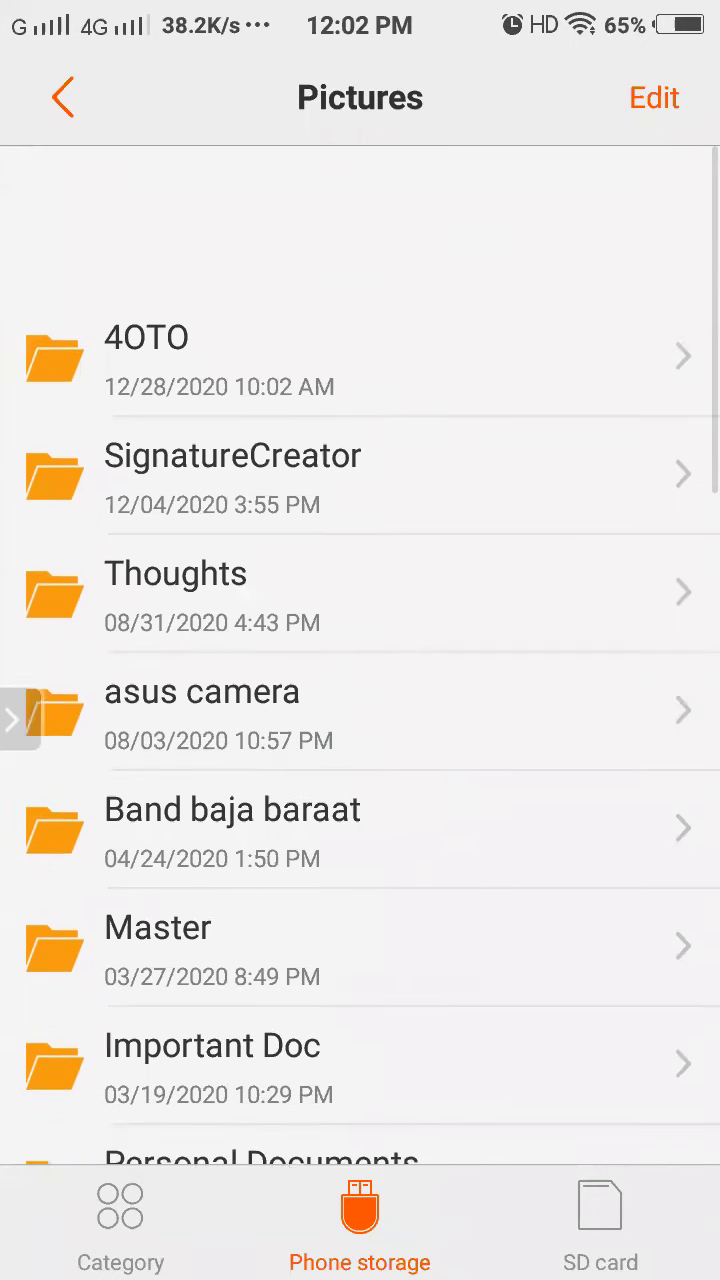
left_click(200, 440)
Step: Cut god.jpg from Thoughts and paste it into HTML Class 7
left_click(360, 205)
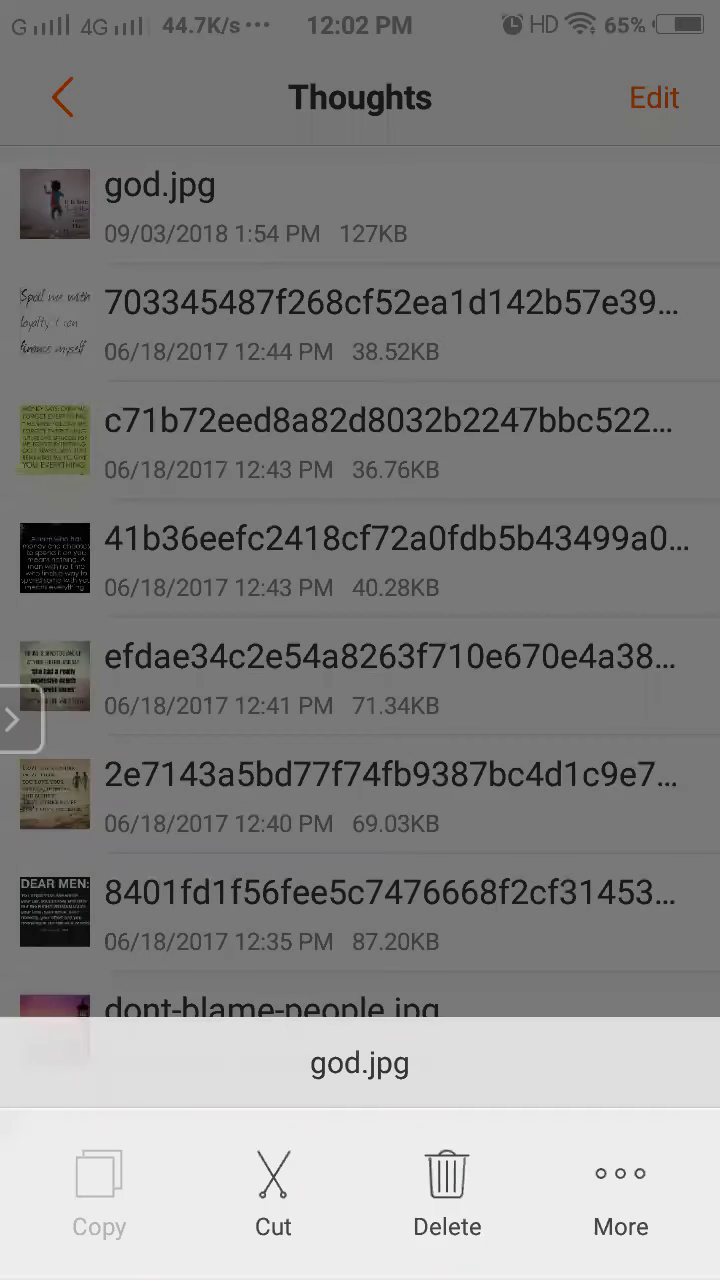
left_click(273, 1190)
left_click(62, 97)
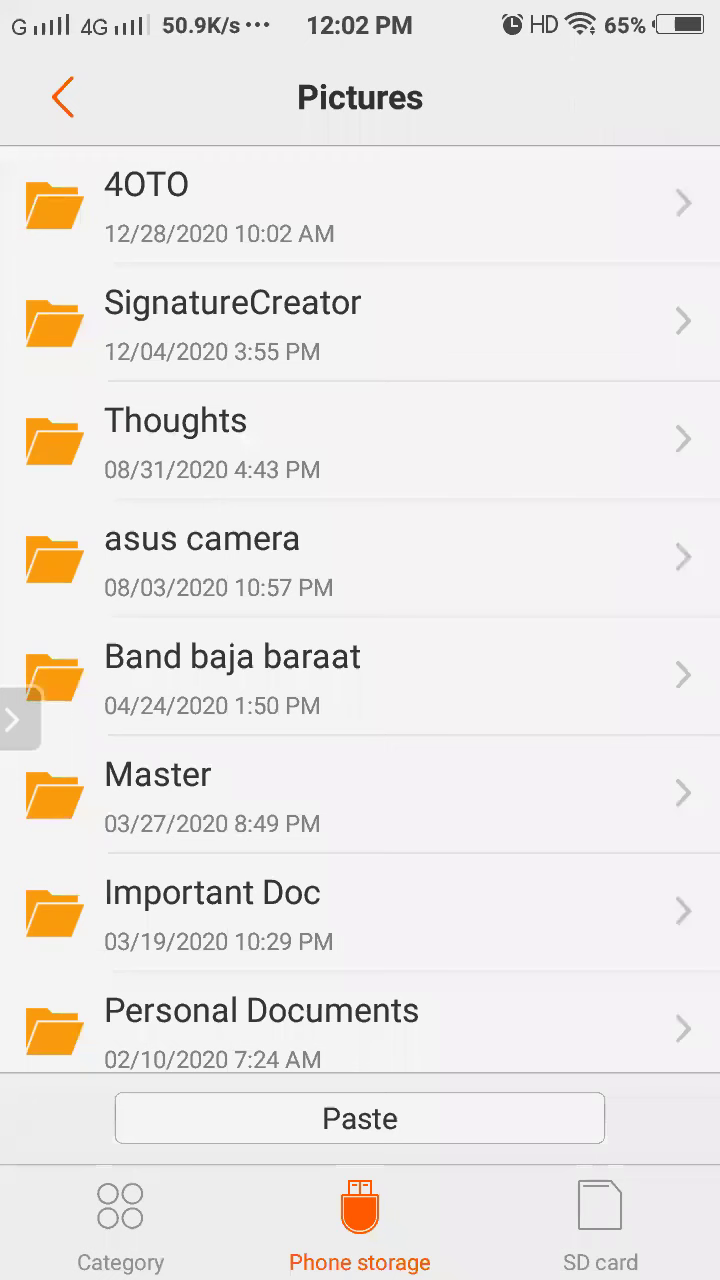
left_click(62, 97)
left_click(230, 195)
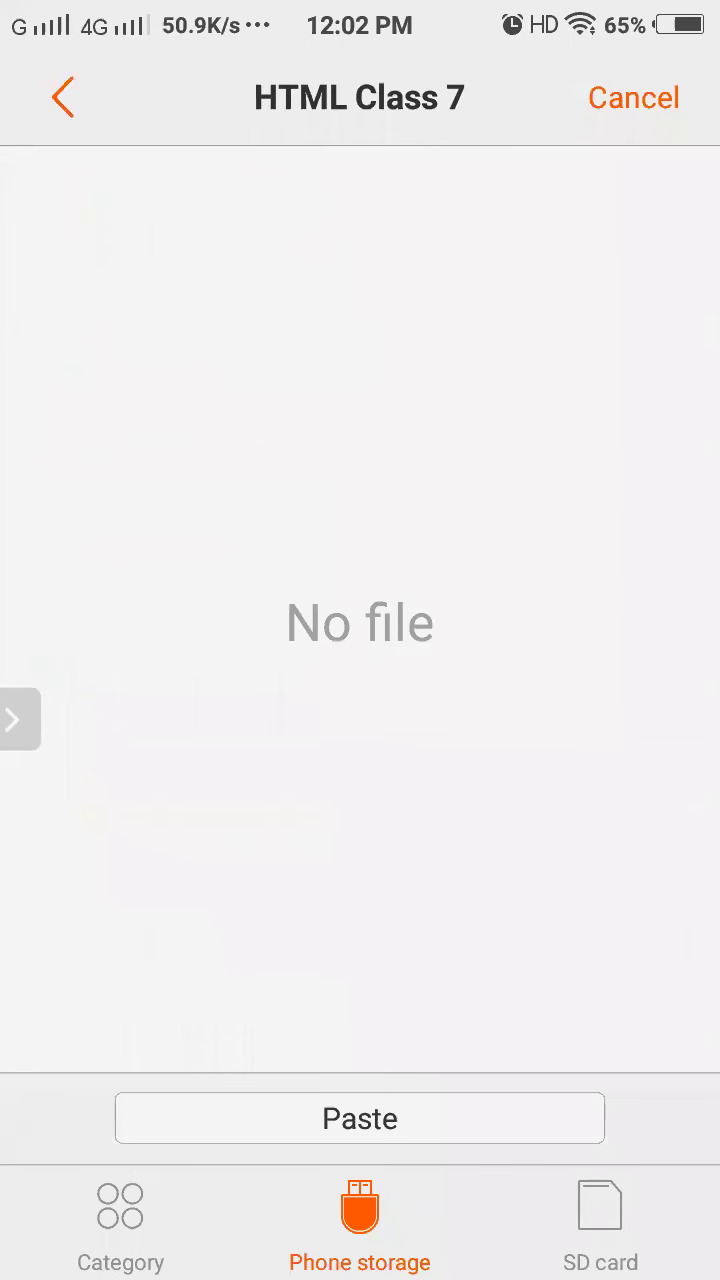
left_click(360, 1118)
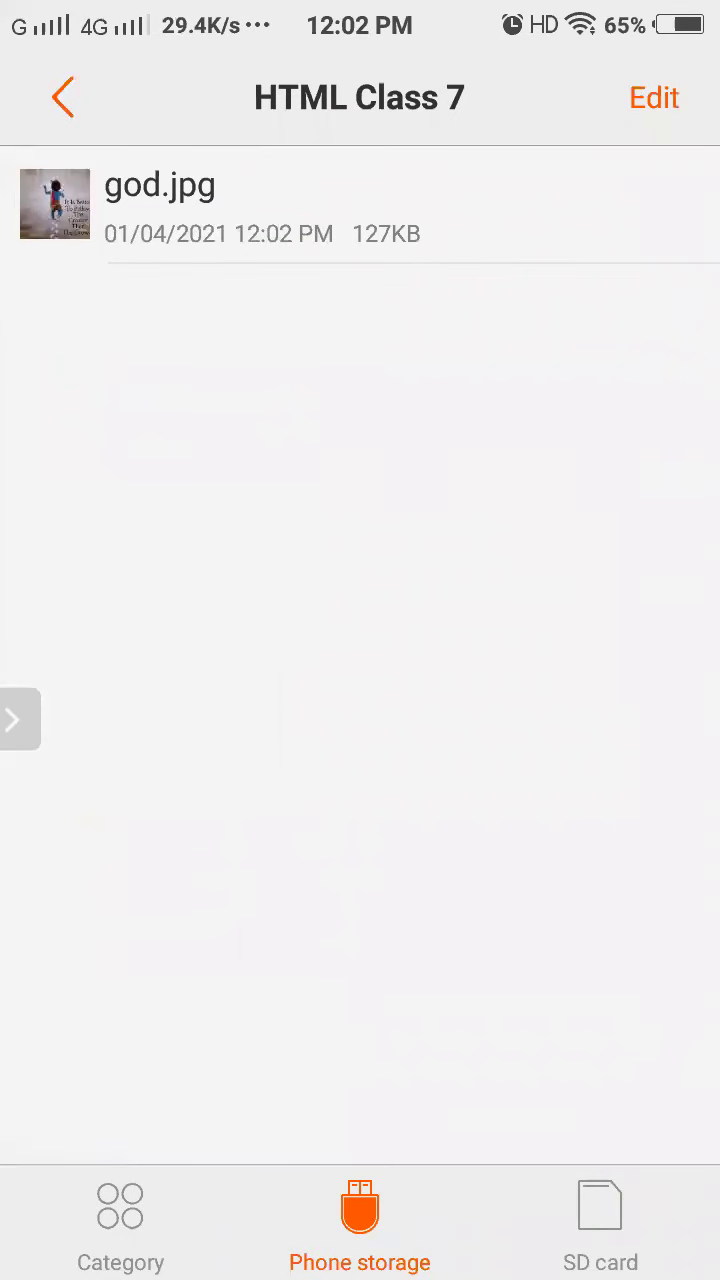
Step: Rename god.jpg in HTML Class 7 to g.jpg
left_click(360, 205)
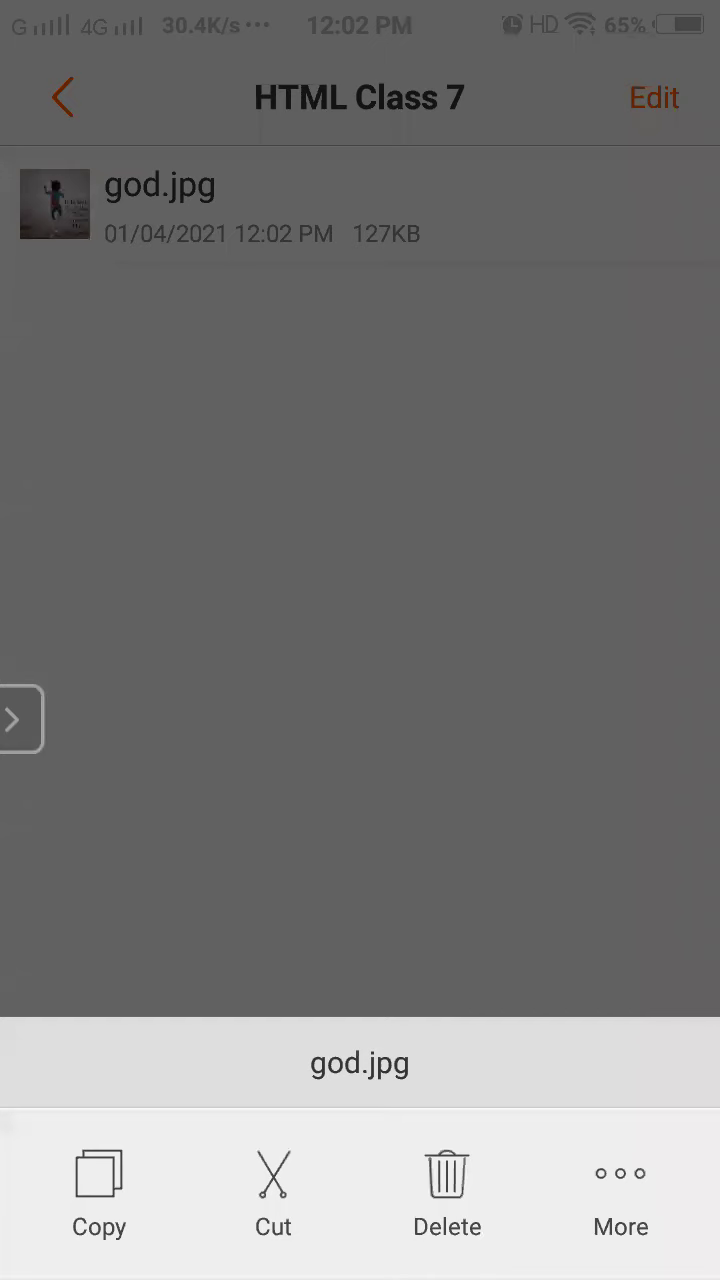
left_click(620, 1190)
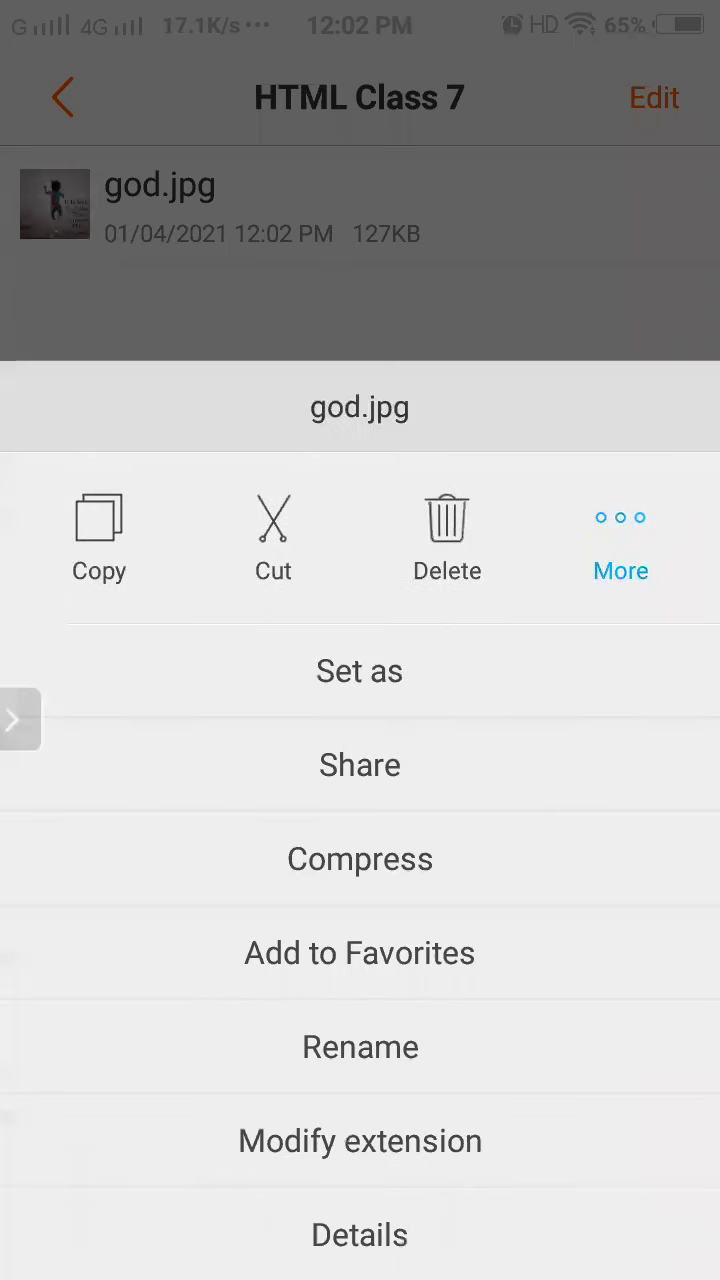
left_click(360, 1046)
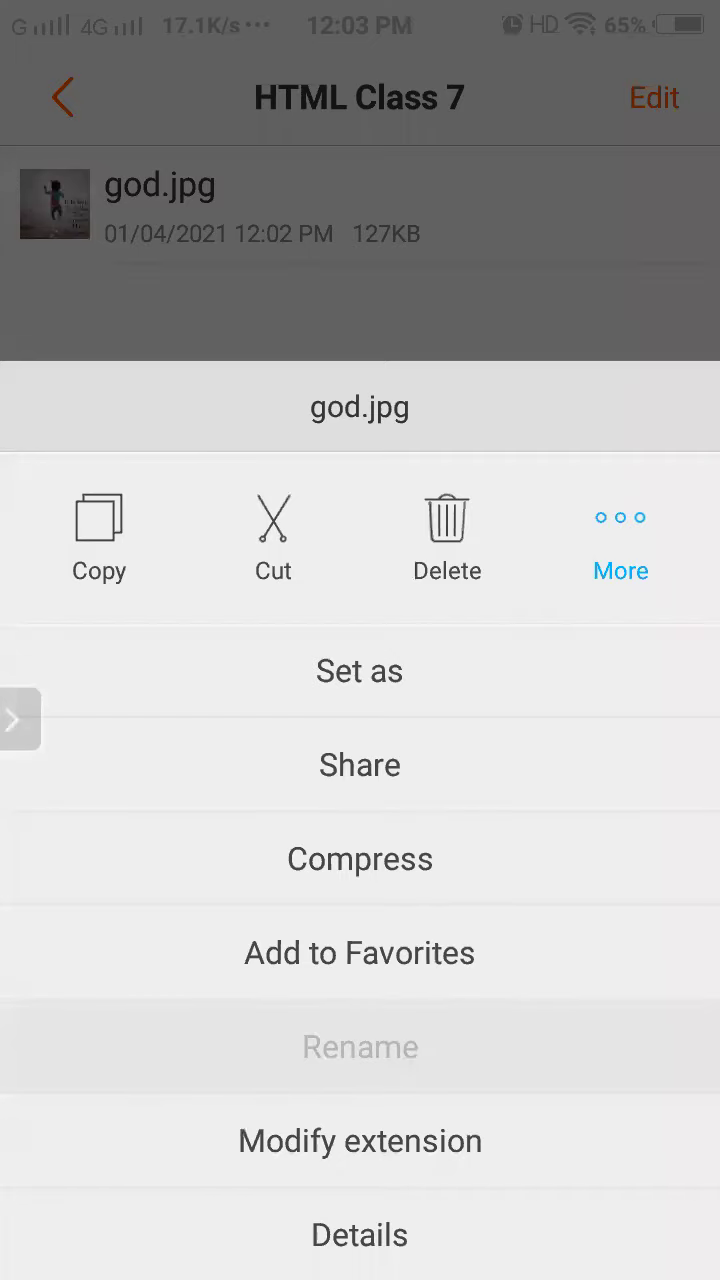
key("BackSpace")
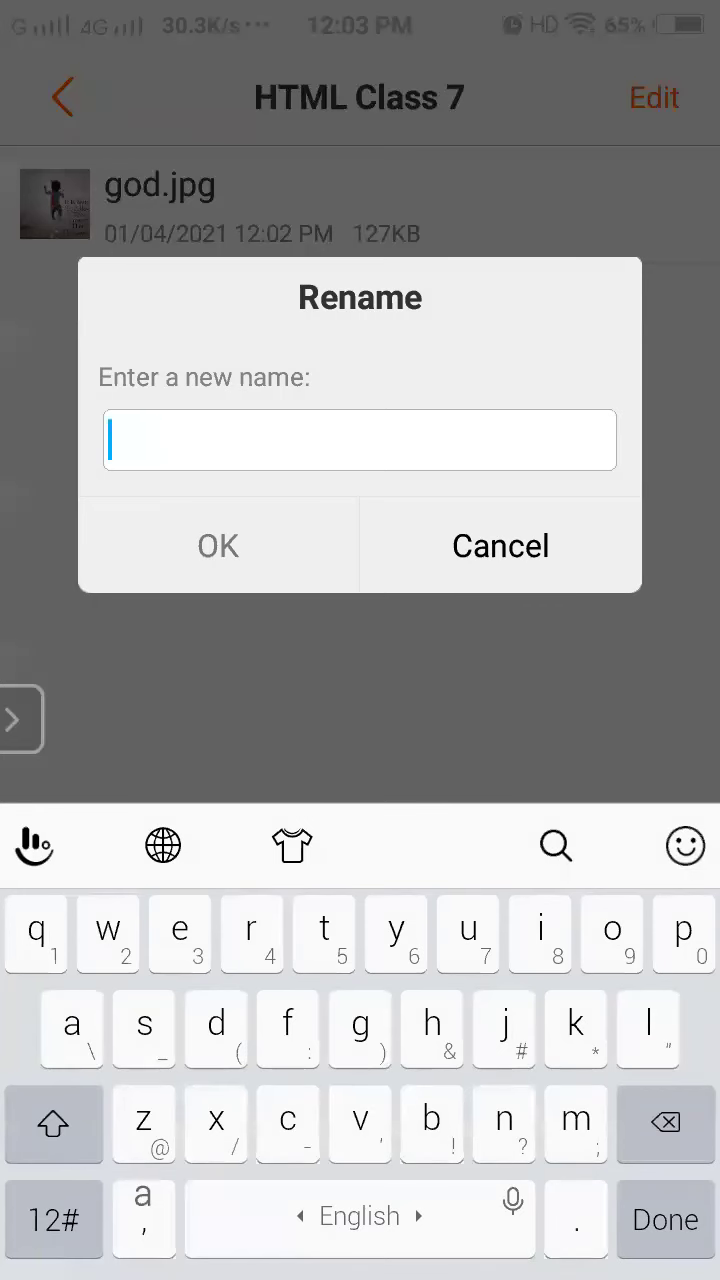
type("g")
left_click(218, 545)
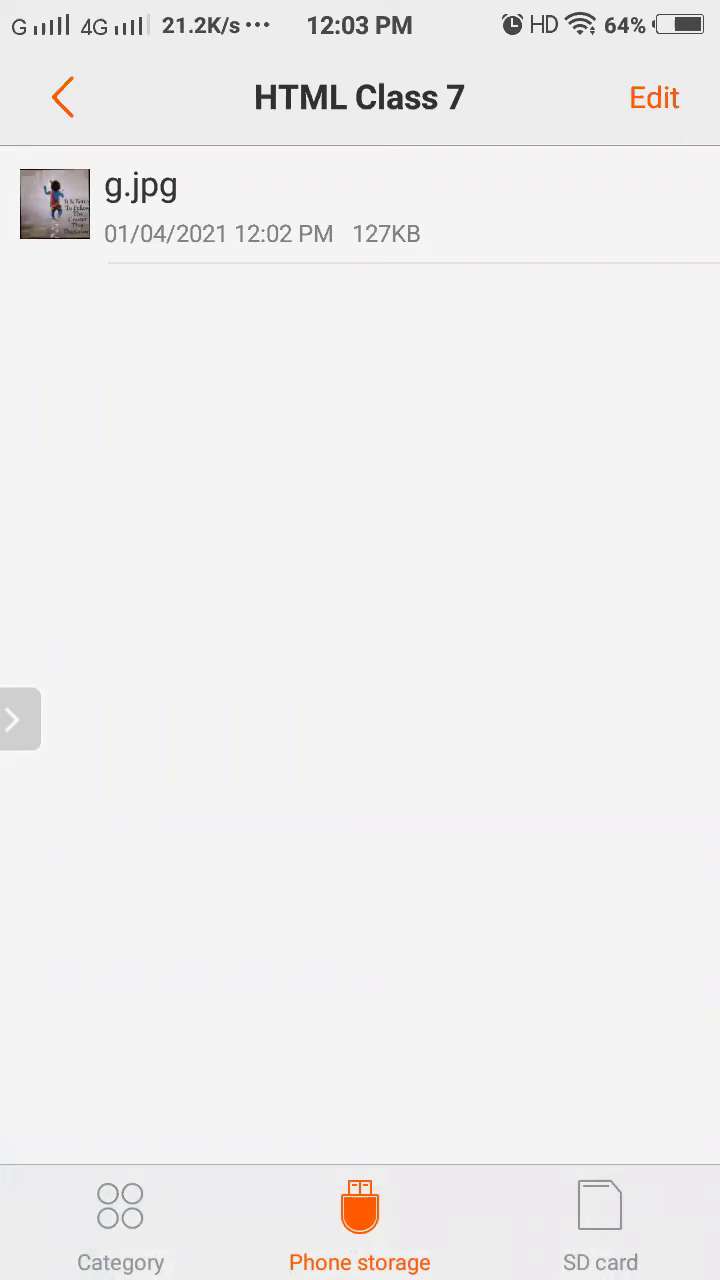
Step: Leave File Manager and switch to anWriter free through recent apps
key("Escape")
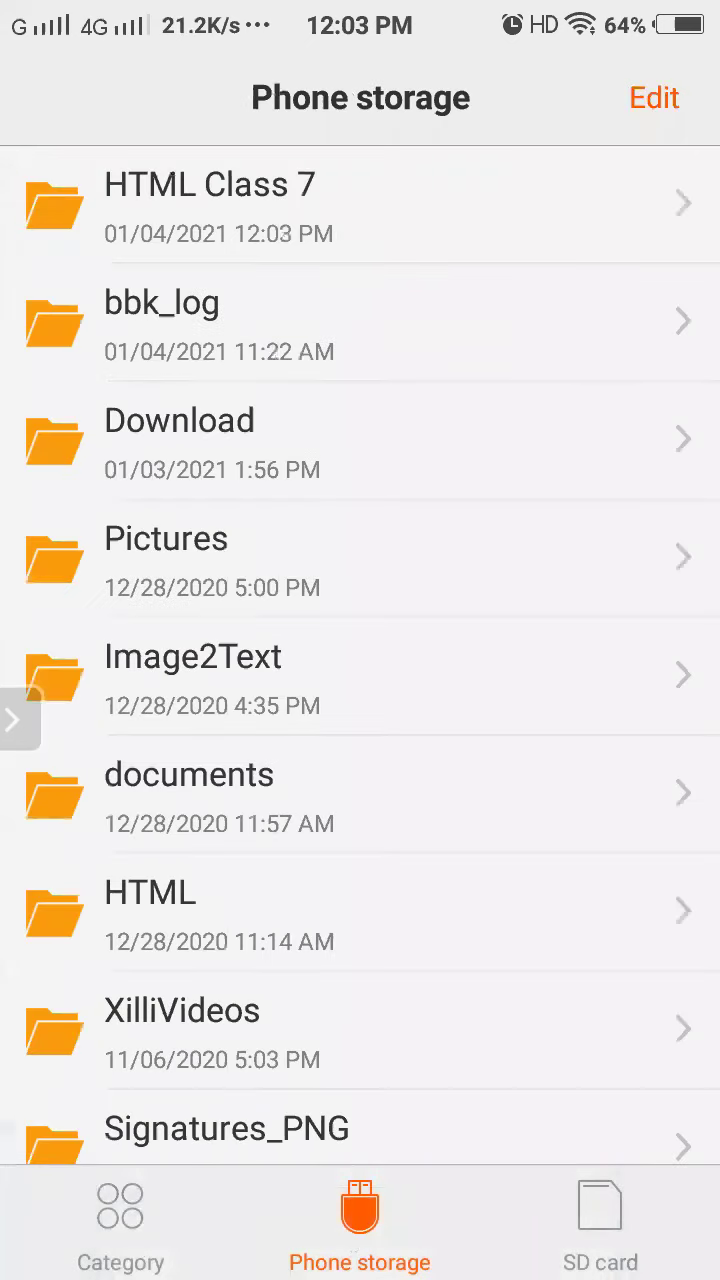
key("alt+Tab")
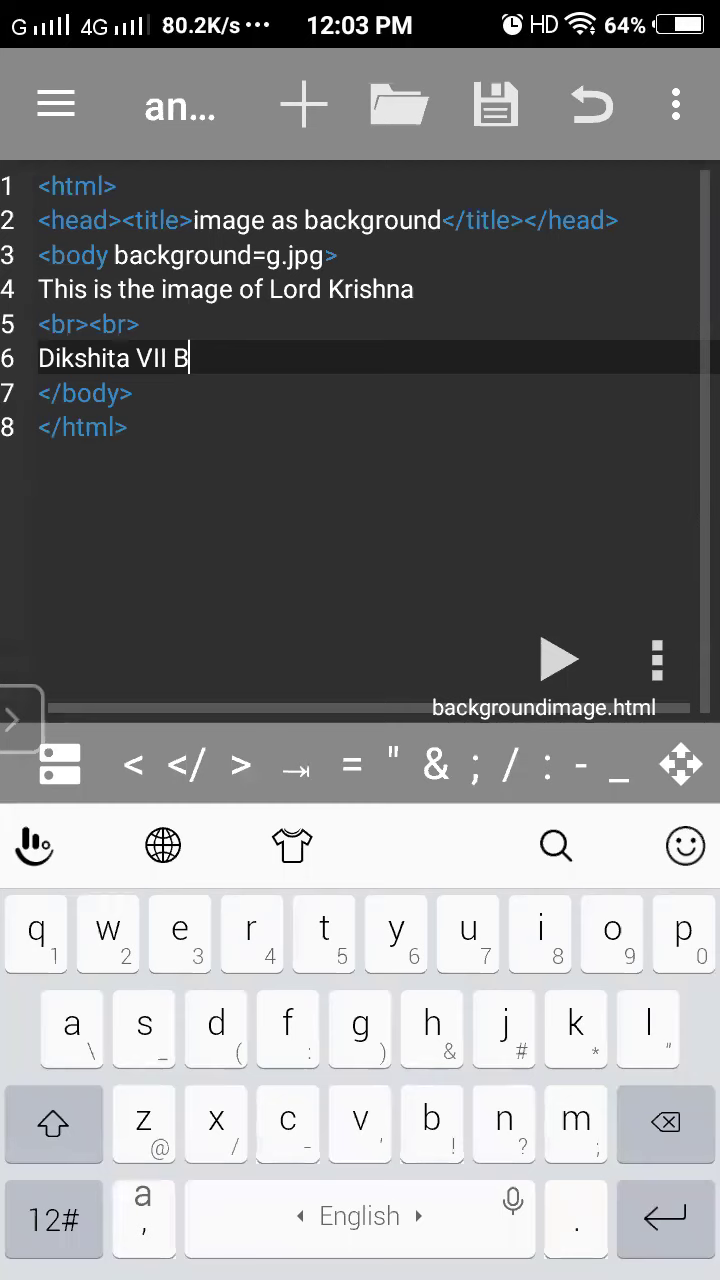
Step: Start Save as and scroll the folder list to the HTML Class 7 folder
left_click(657, 660)
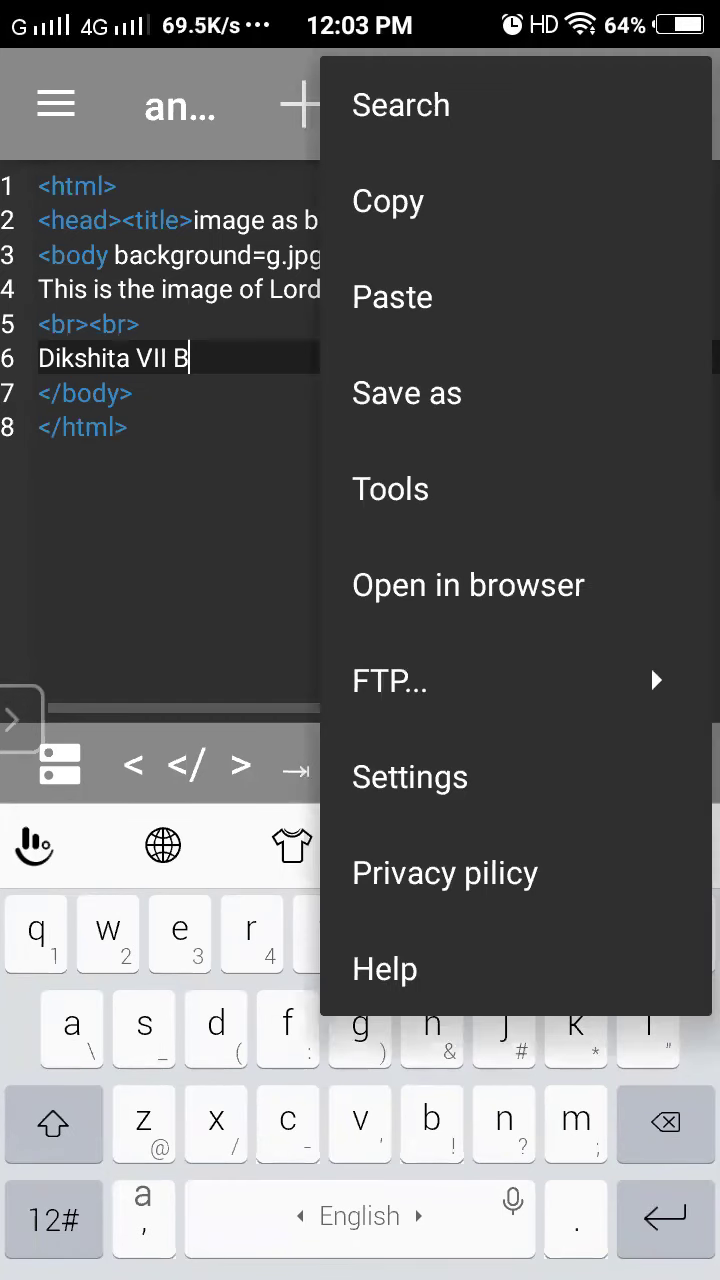
key("Escape")
left_click(495, 104)
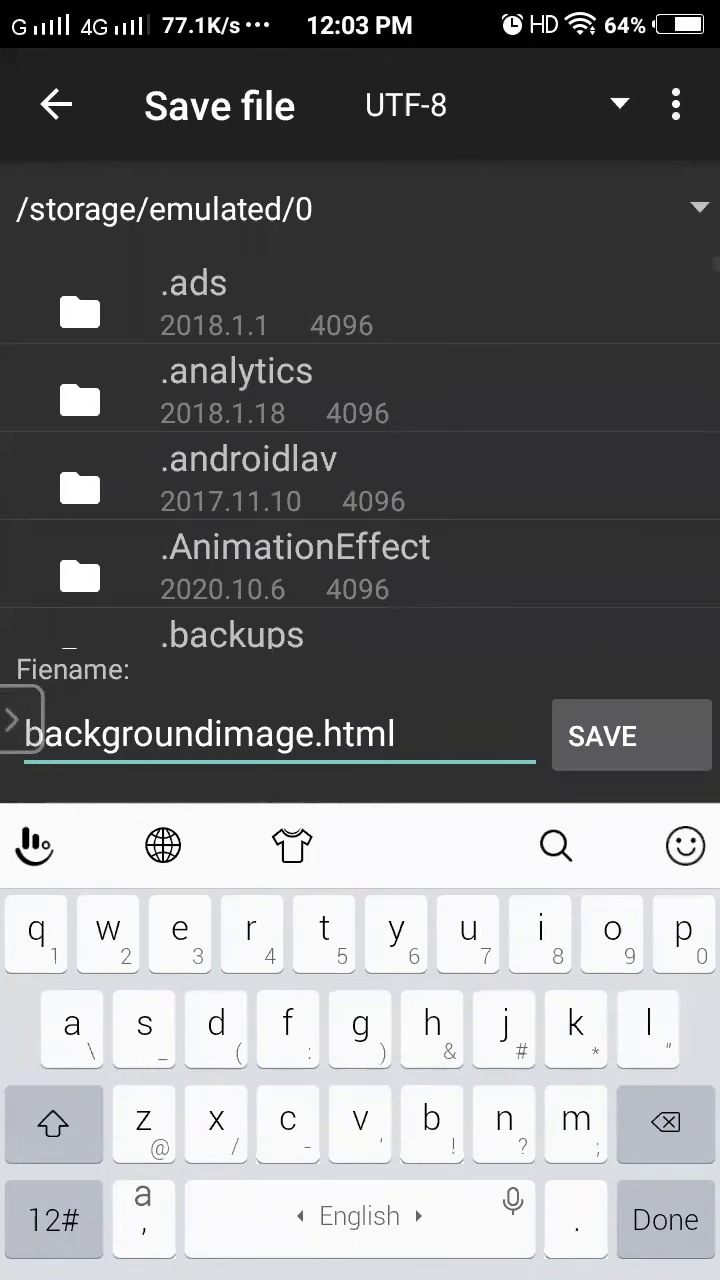
scroll(360, 450, "down", 4)
scroll(360, 450, "down", 2)
scroll(360, 450, "down", 4)
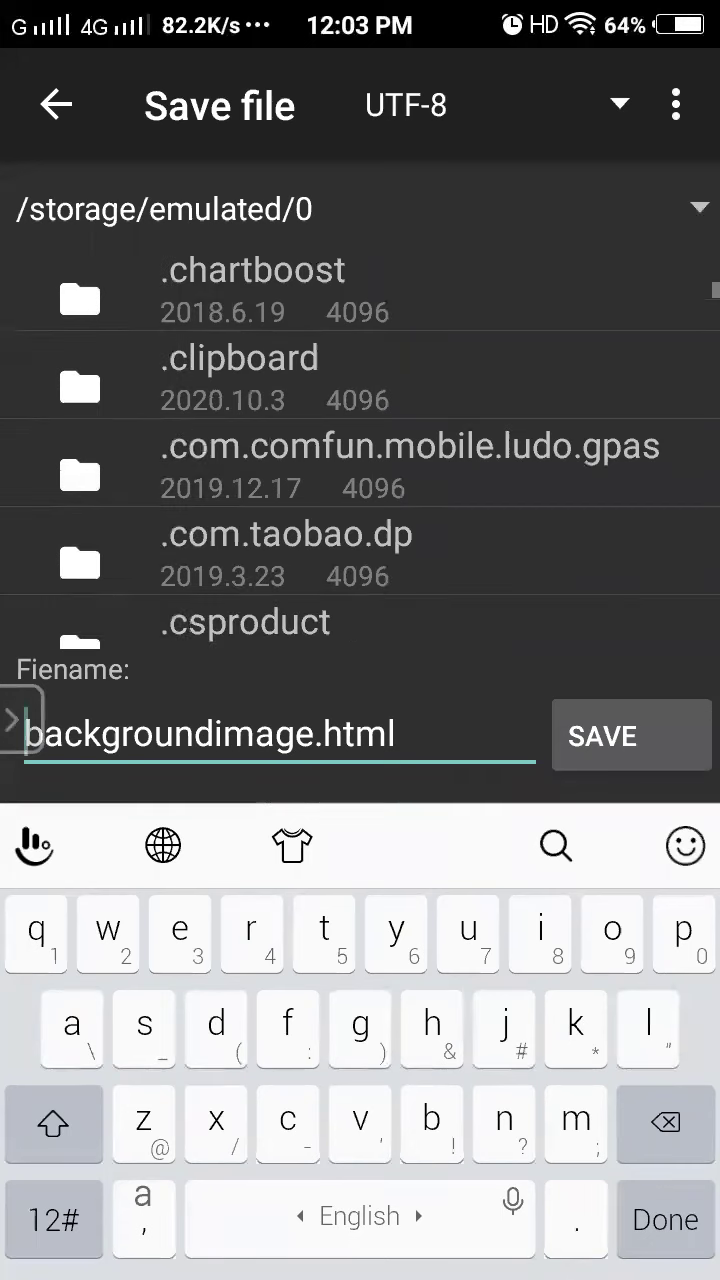
scroll(360, 450, "down", 4)
scroll(360, 450, "down", 2)
scroll(360, 450, "down", 3)
scroll(360, 450, "down", 3)
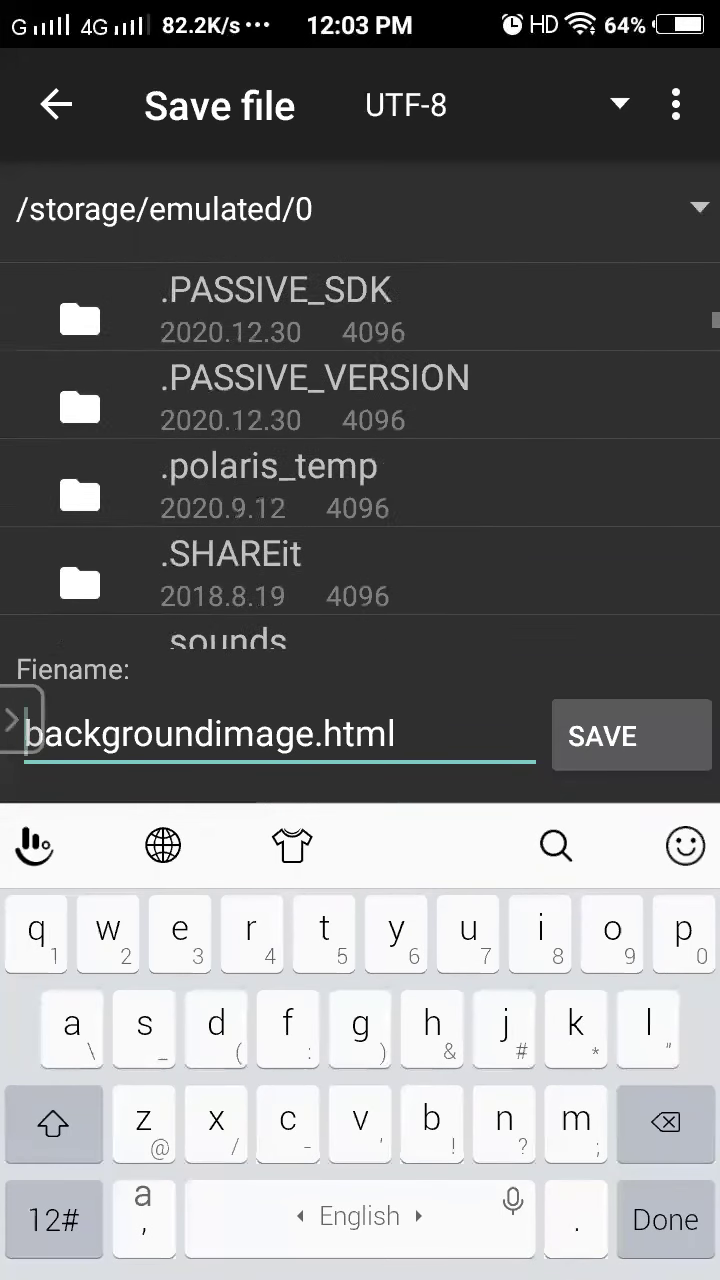
scroll(360, 450, "down", 2)
scroll(360, 450, "down", 4)
scroll(360, 450, "down", 4)
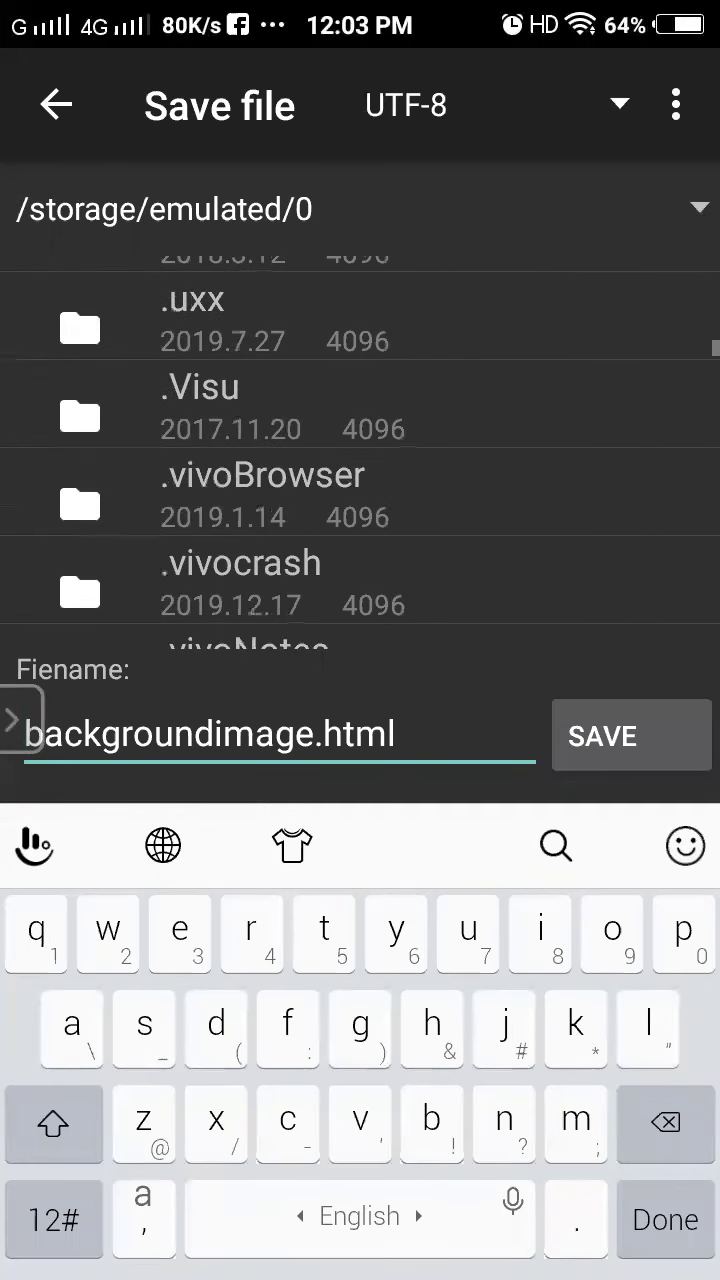
scroll(360, 450, "down", 2)
scroll(360, 450, "down", 8)
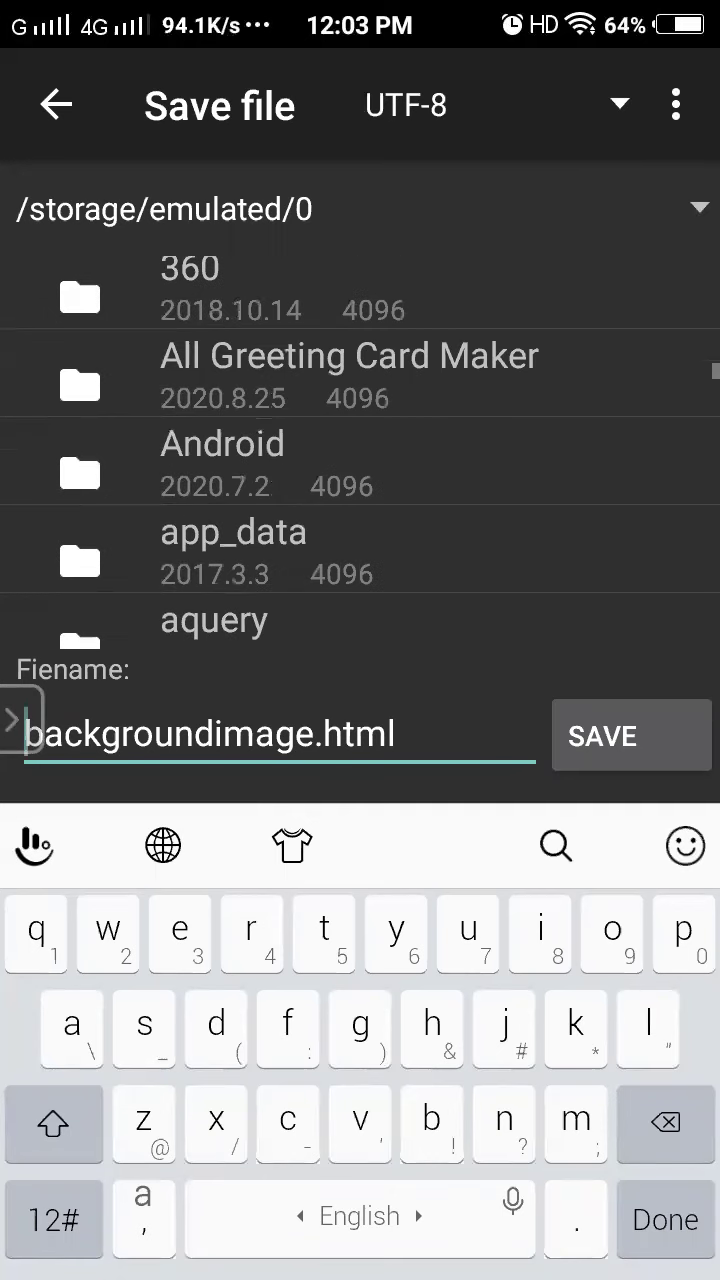
scroll(360, 450, "down", 10)
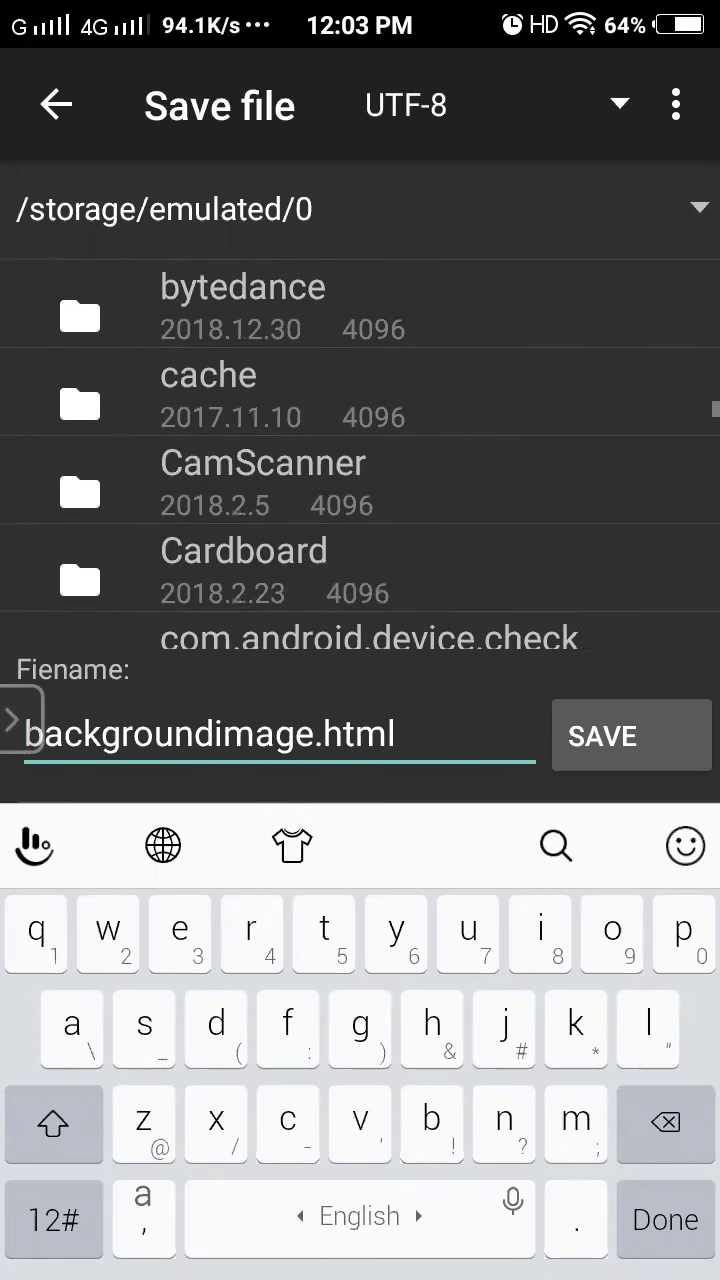
scroll(360, 450, "down", 1)
scroll(360, 450, "down", 5)
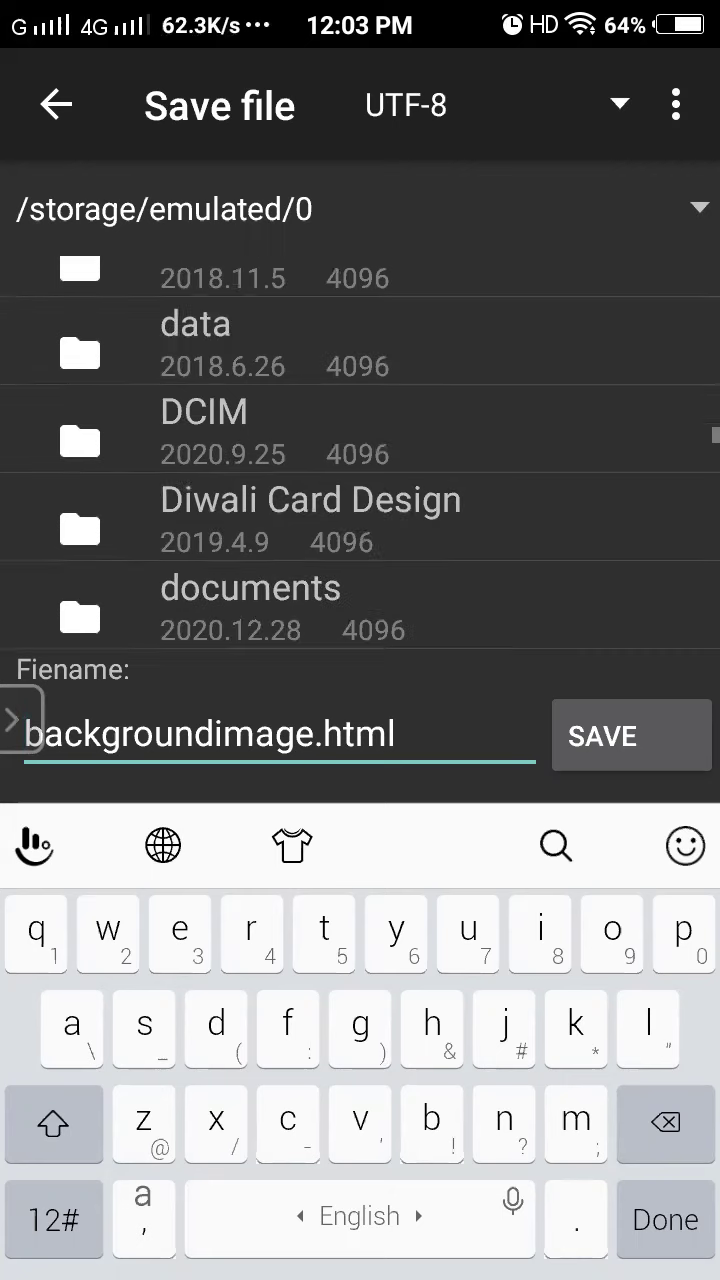
scroll(360, 450, "down", 1)
scroll(360, 450, "down", 2)
scroll(360, 450, "down", 2)
scroll(360, 450, "down", 2)
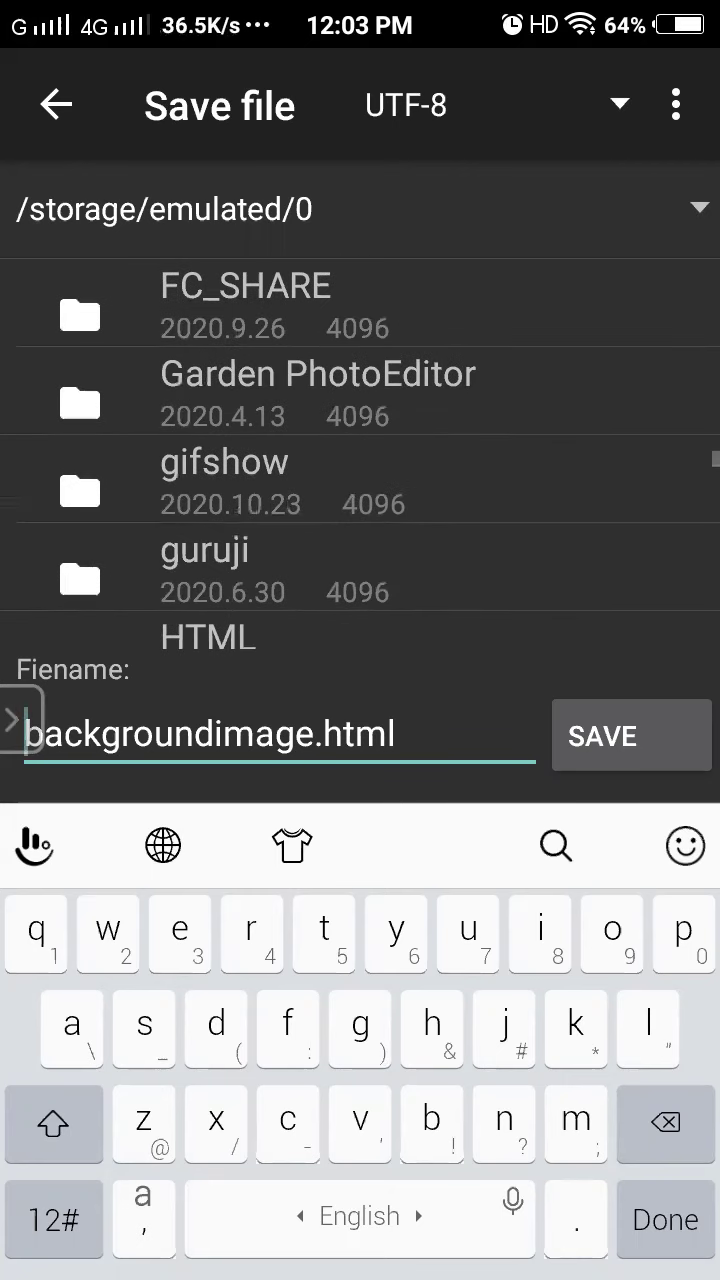
scroll(360, 450, "down", 3)
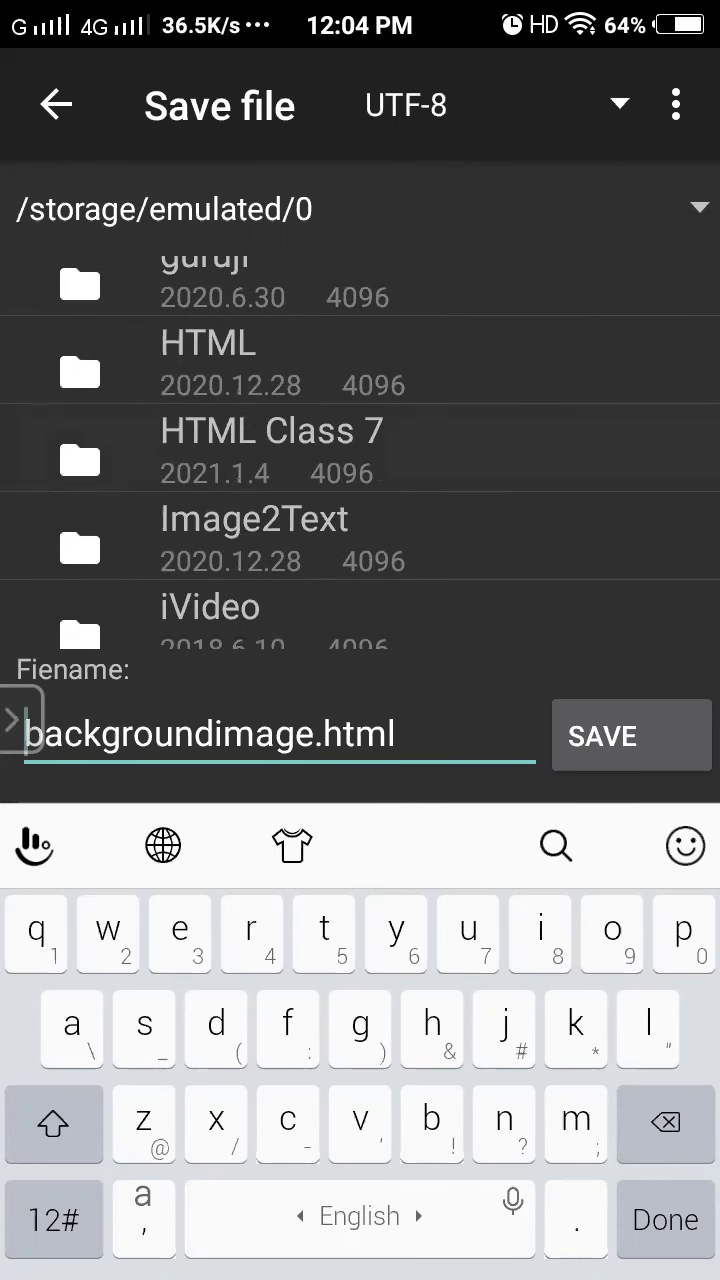
left_click(270, 447)
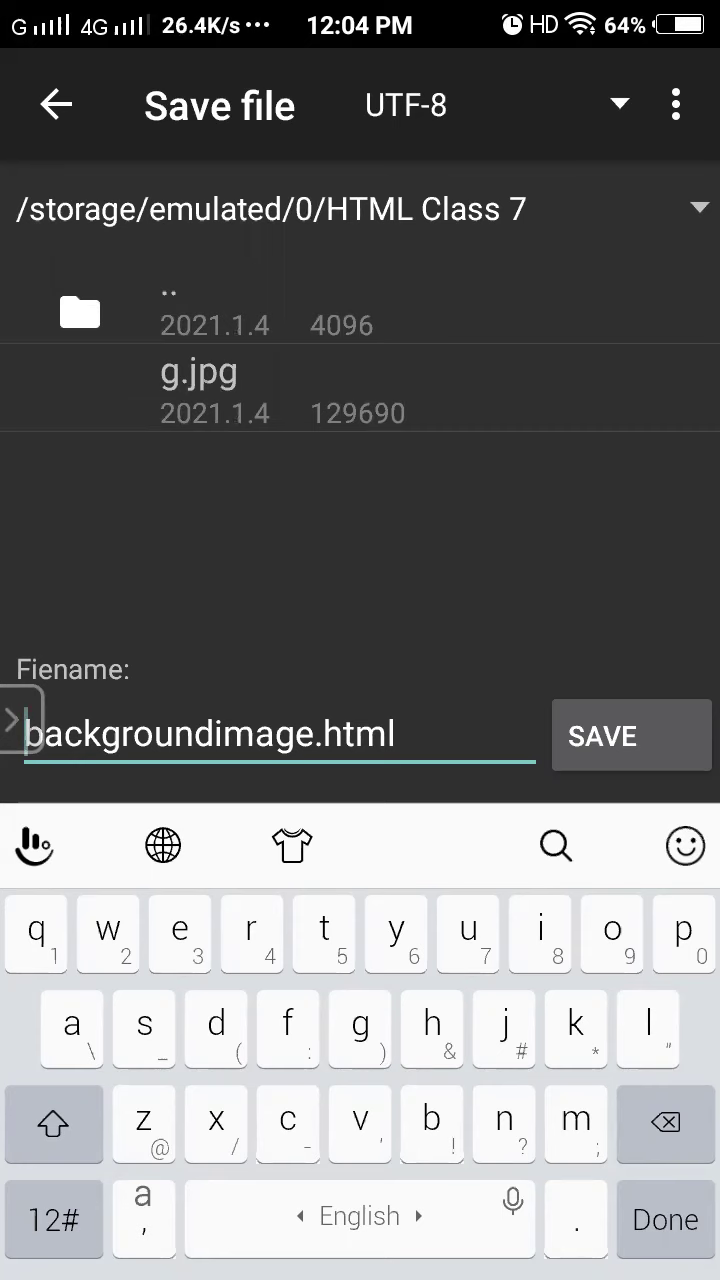
Step: Save backgroundimage.html, preview the Krishna background, then switch to the Zoom meeting
left_click(631, 736)
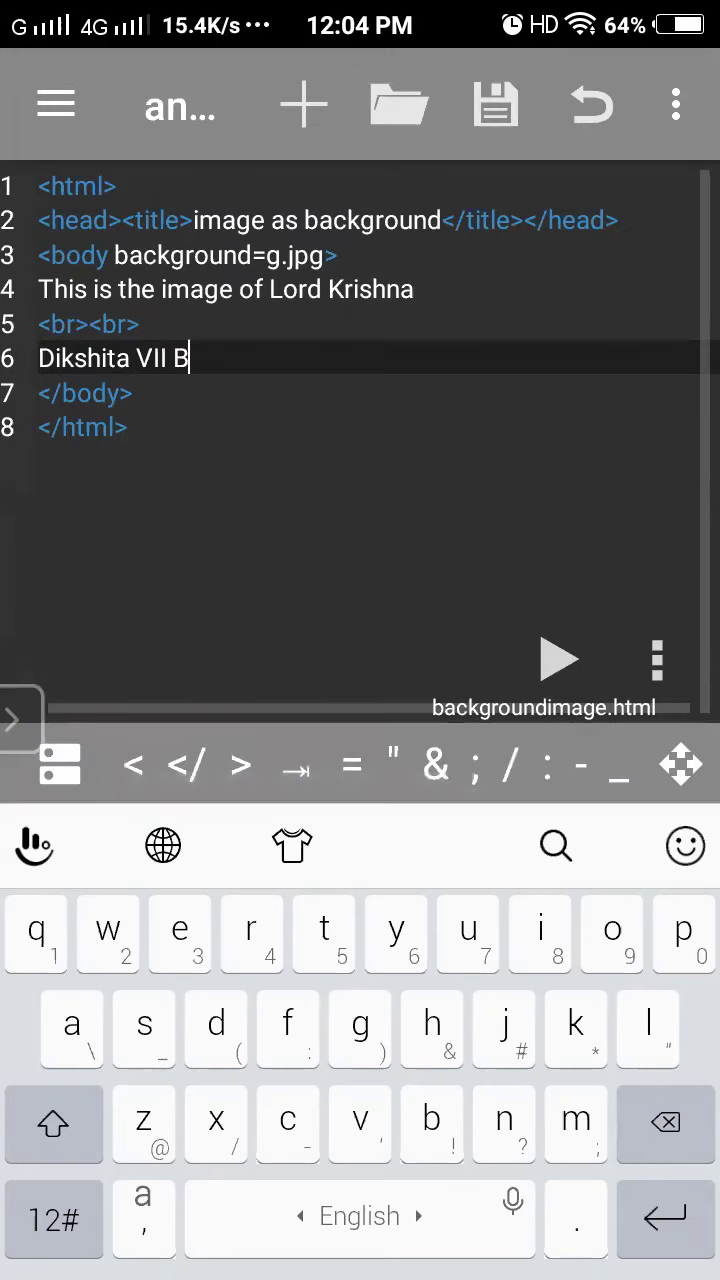
left_click(558, 659)
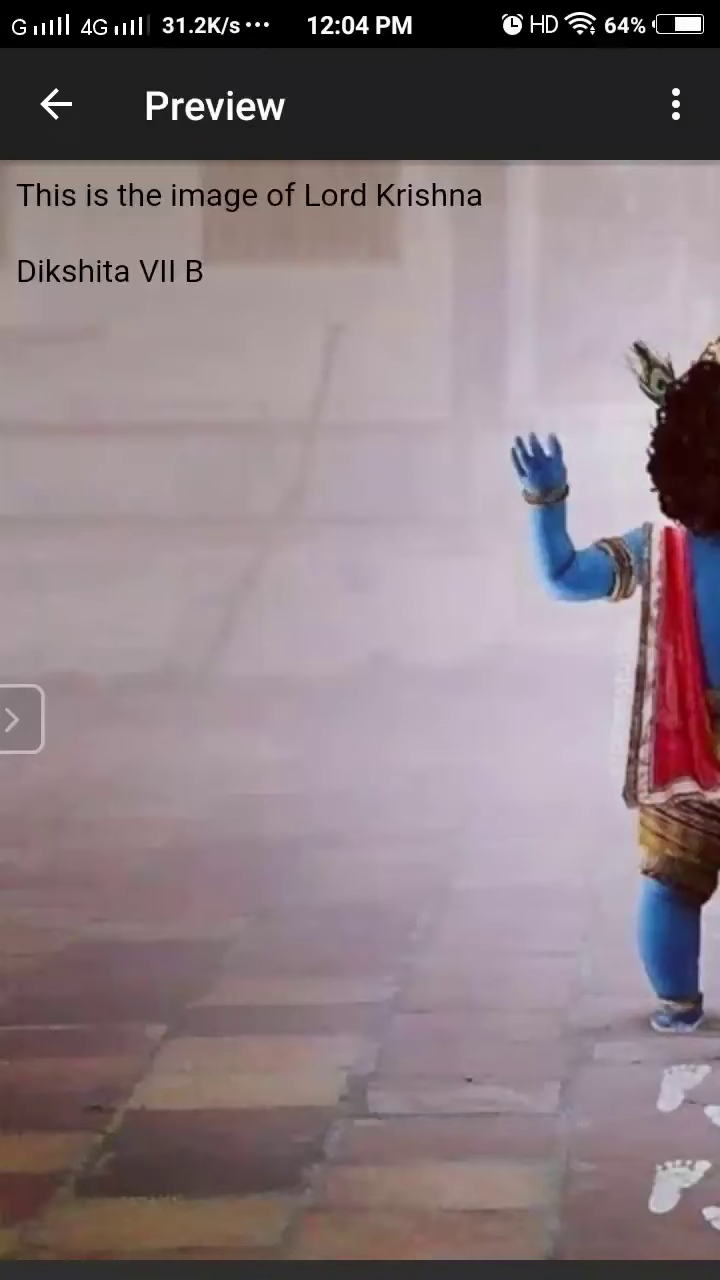
left_click_drag(360, 1275, 360, 740)
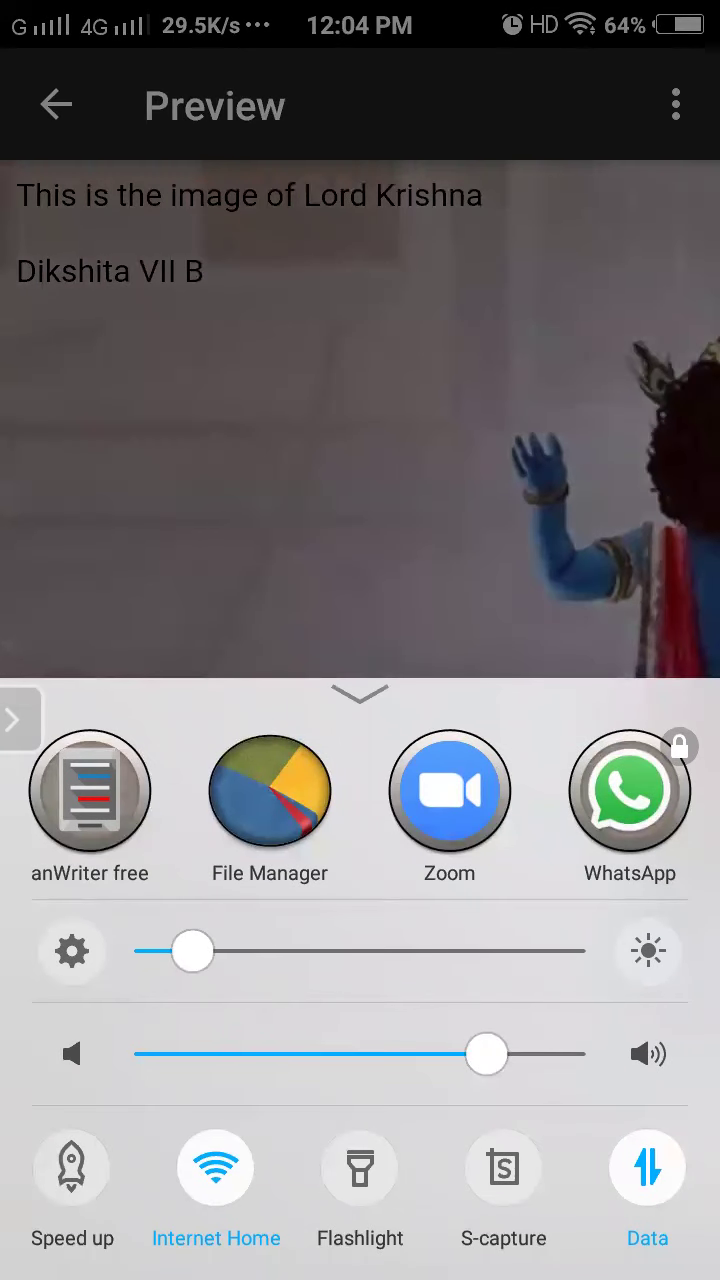
left_click_drag(360, 700, 360, 880)
left_click(449, 977)
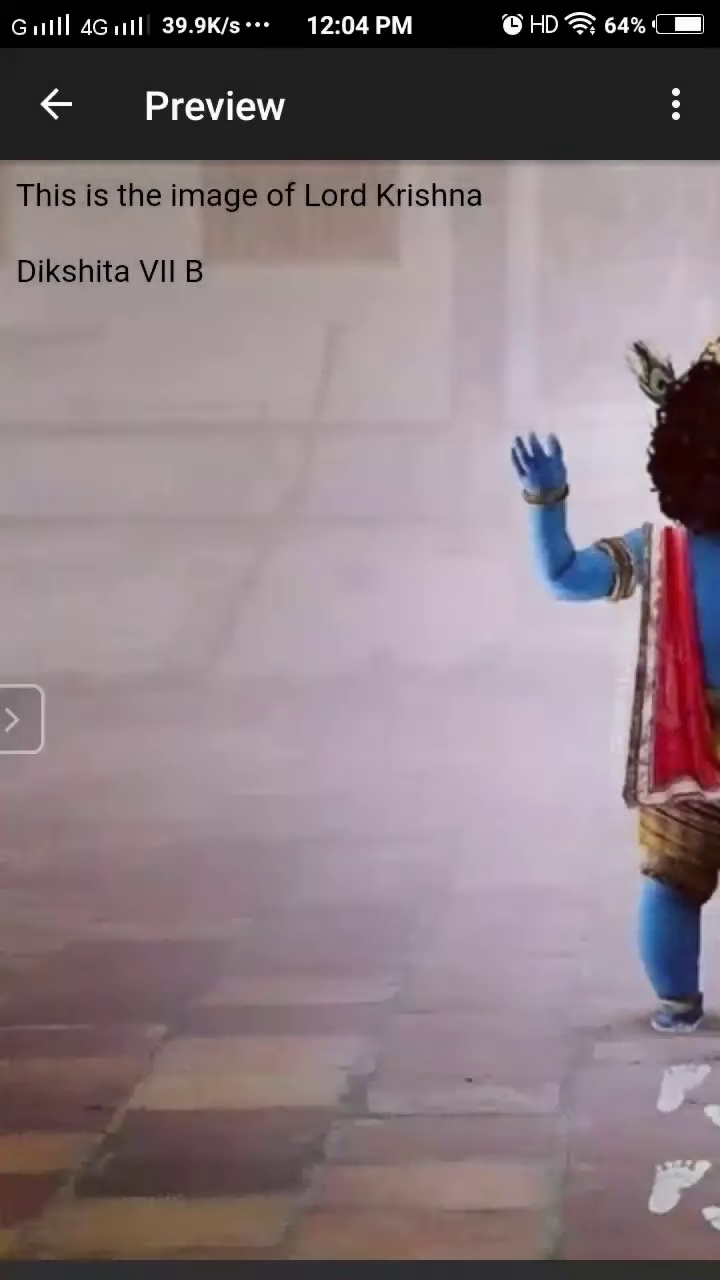